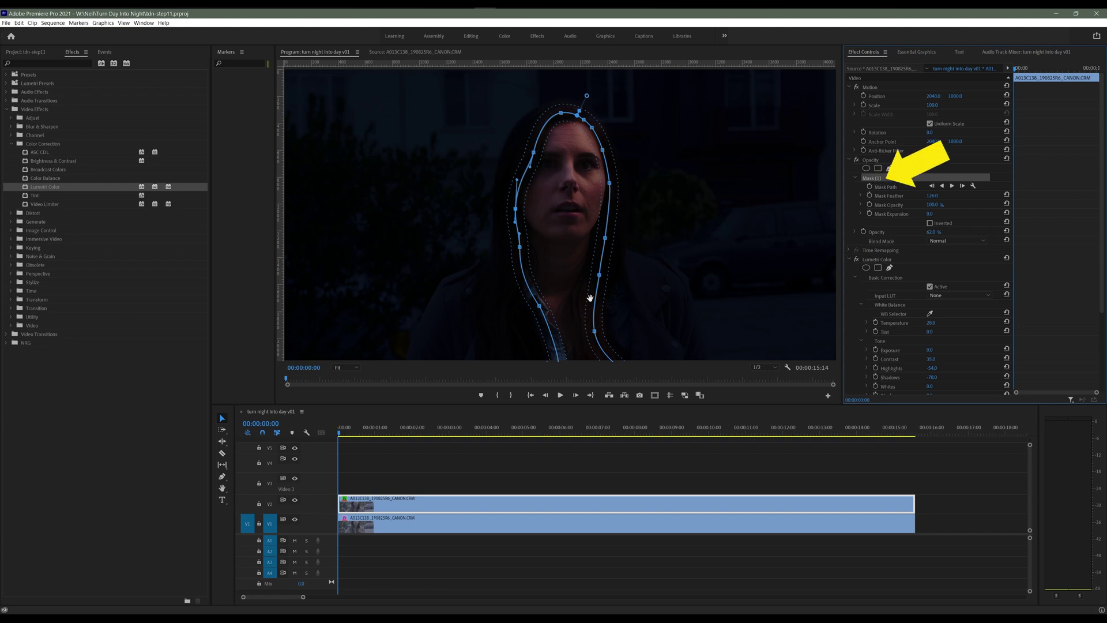
Enable Mask Path keyframing with a first keyframe at the clip's start frame.
click(870, 186)
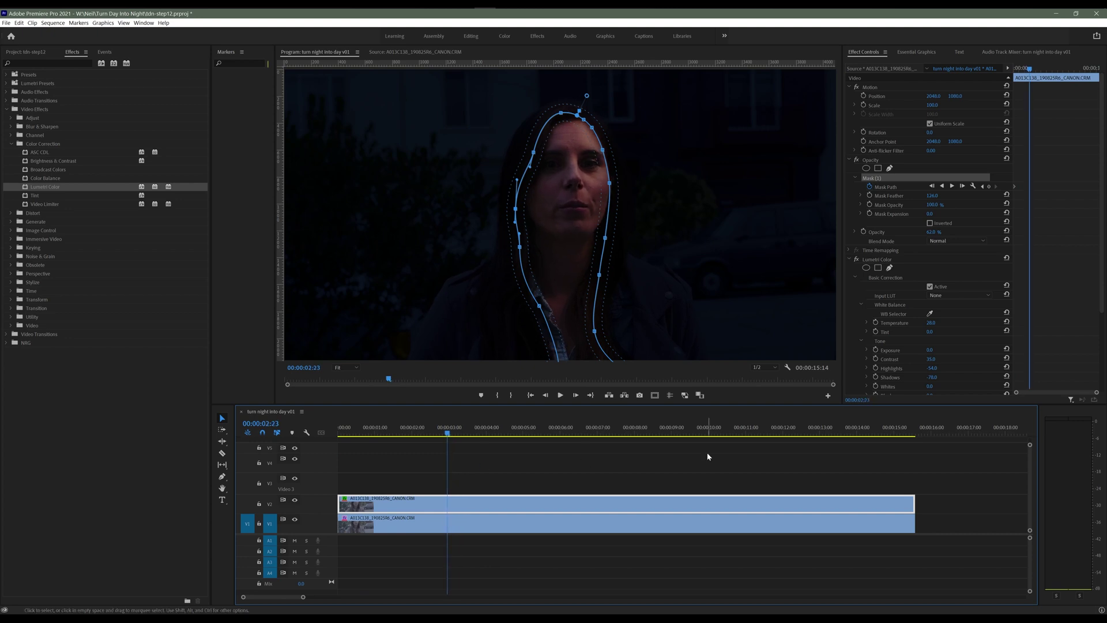
Track the mask forward, nudging it back over her face wherever it drifts.
click(989, 186)
key(space)
key(space)
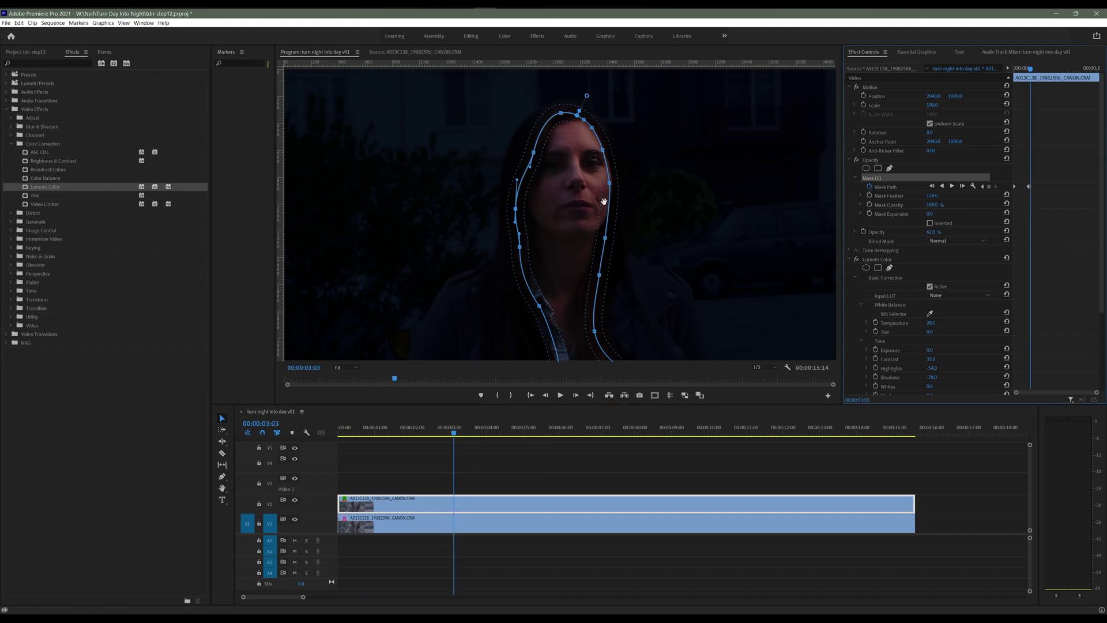
drag(597, 183, 595, 174)
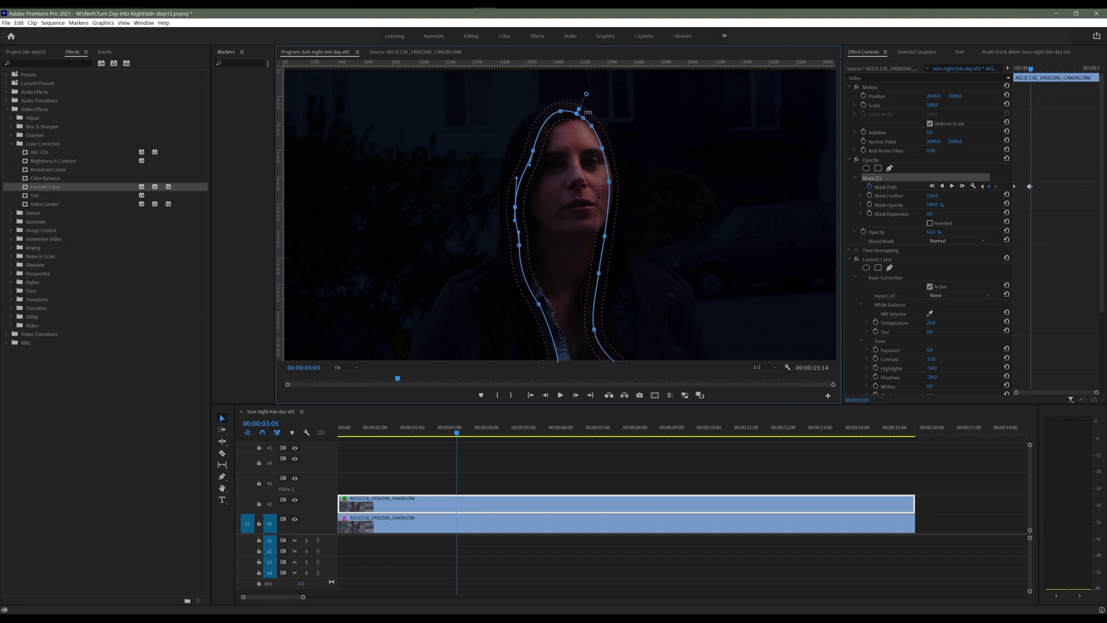
key(Right)
key(Right)
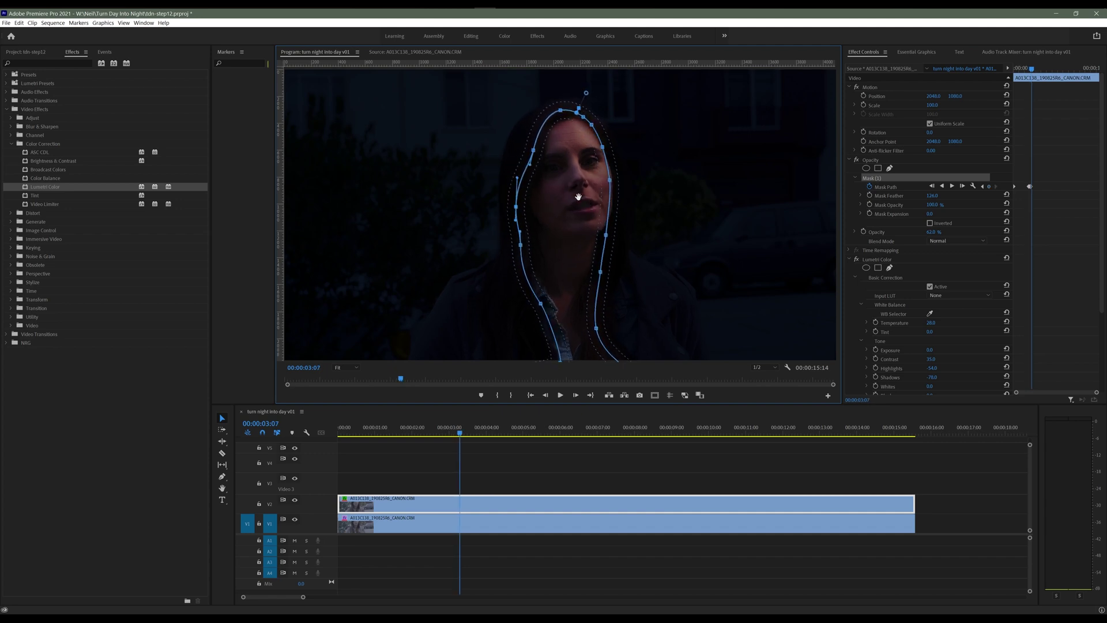
drag(576, 195, 574, 193)
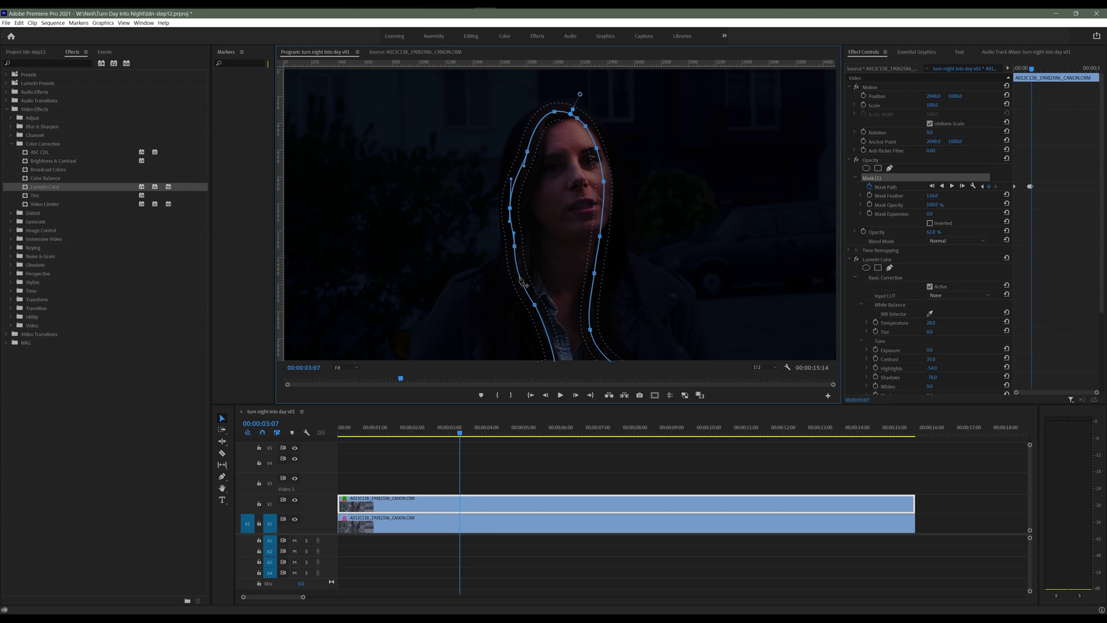
drag(562, 157, 573, 160)
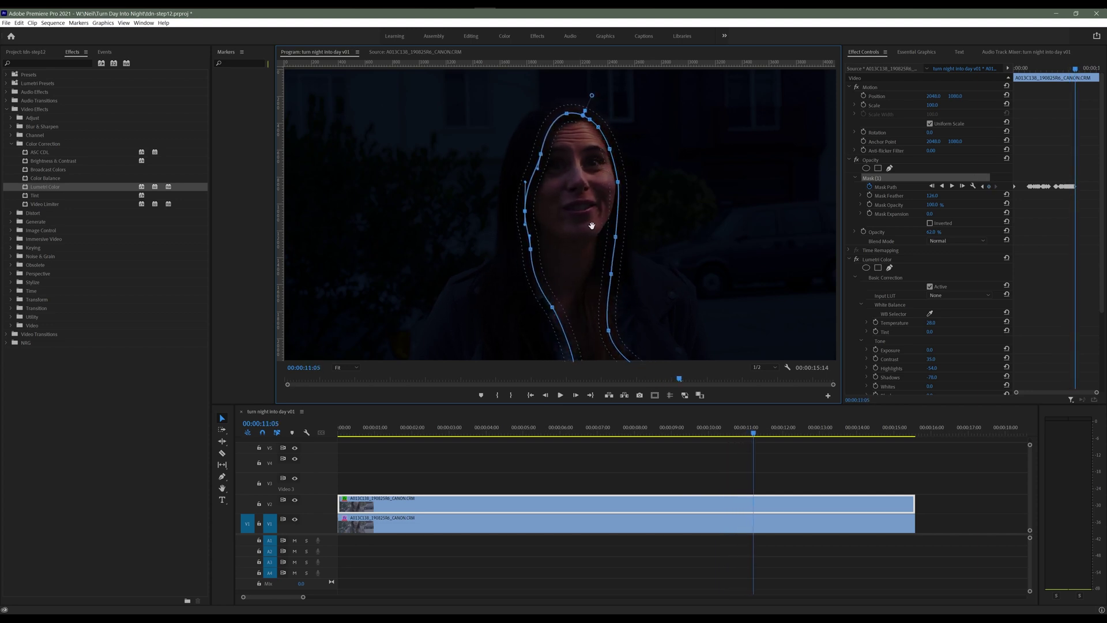
Reselect the mask to show its outline and keep tracking toward the clip's end.
click(986, 200)
click(898, 186)
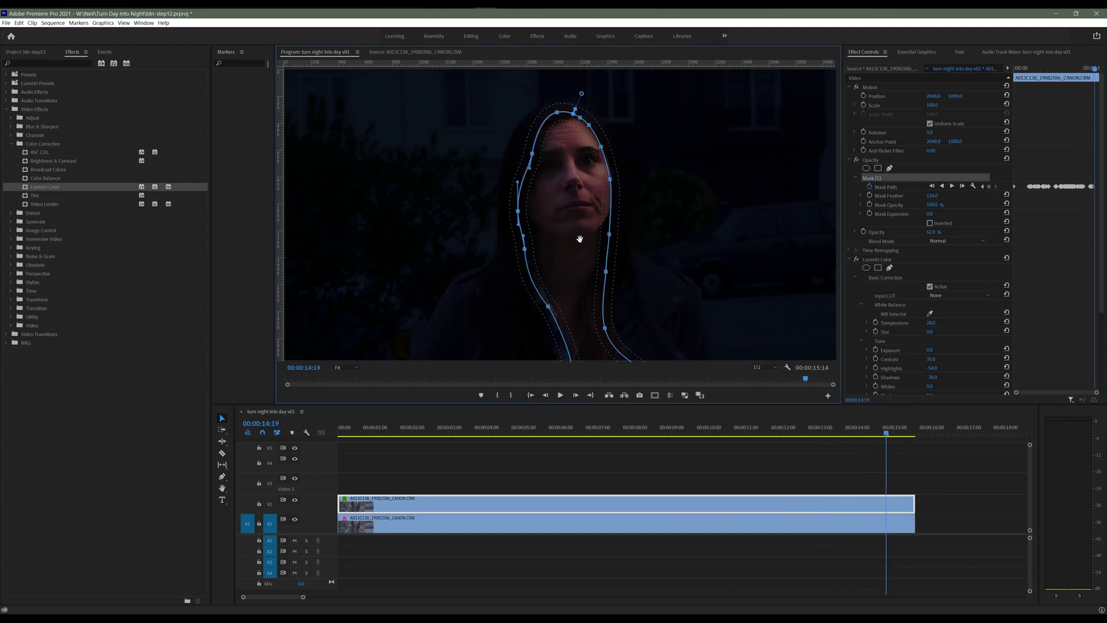
click(988, 192)
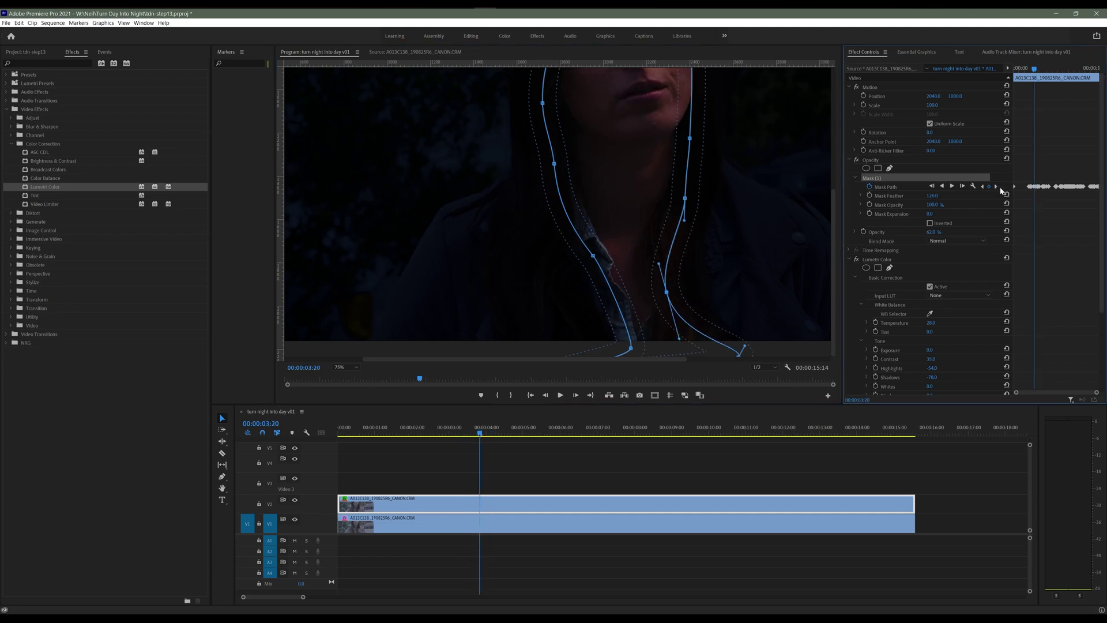
Step through the mask keyframes and bend the curve of the mask's lower right edge.
click(996, 187)
click(996, 187)
click(996, 186)
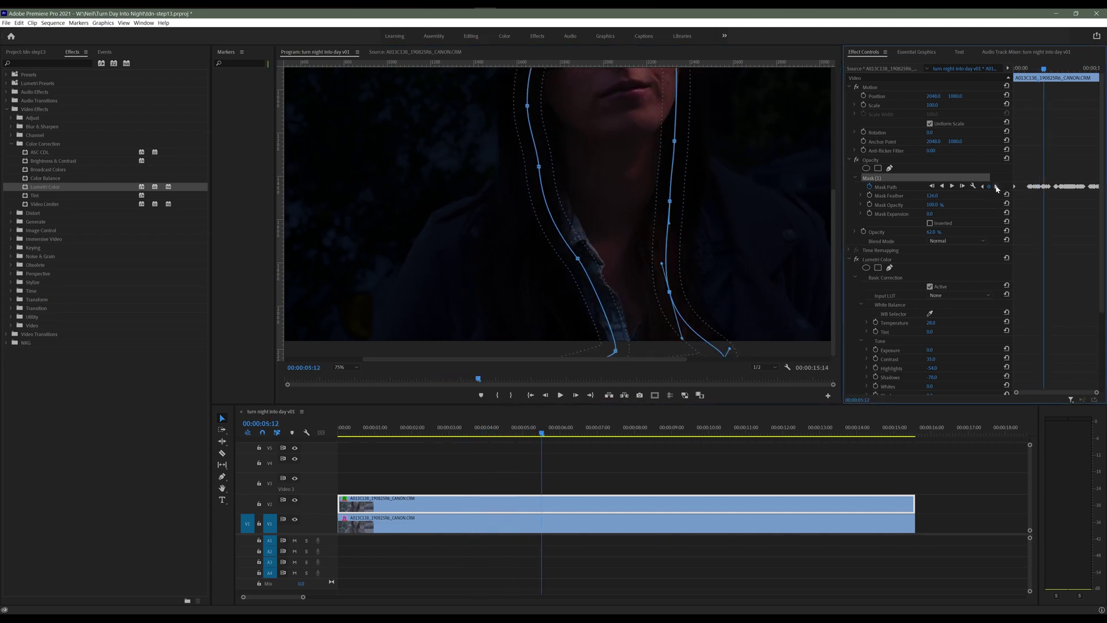
click(996, 187)
click(996, 187)
click(995, 187)
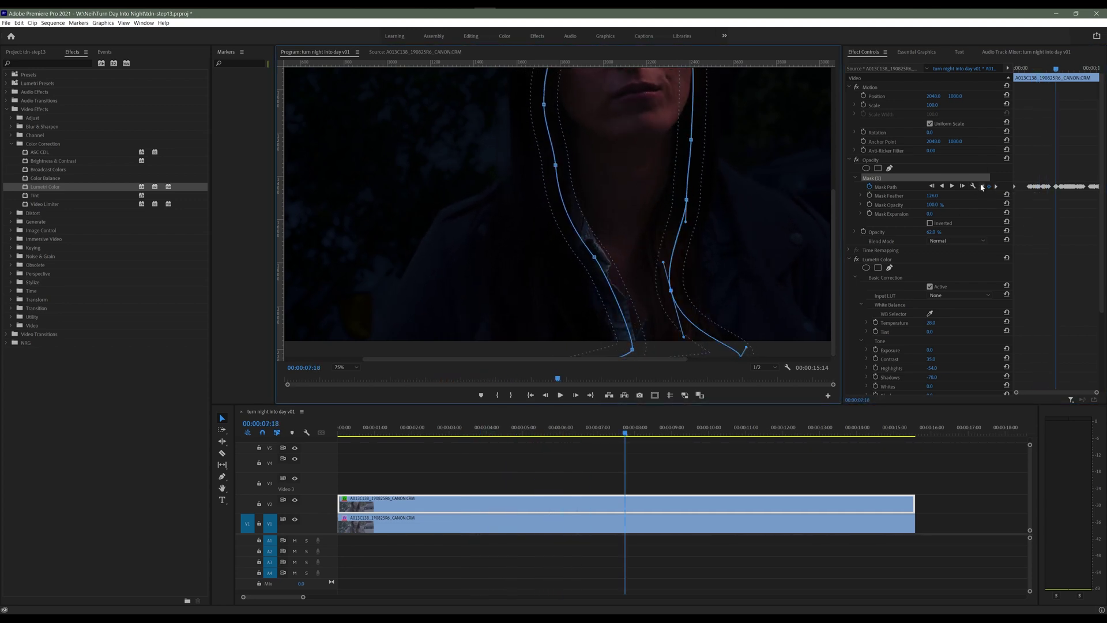
click(996, 187)
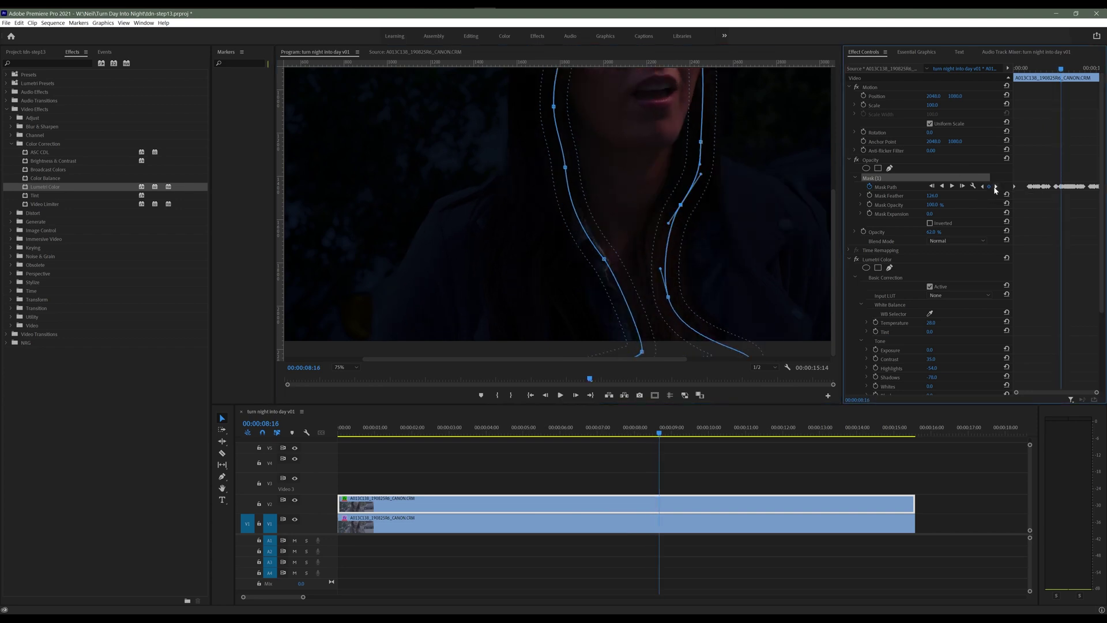
click(996, 187)
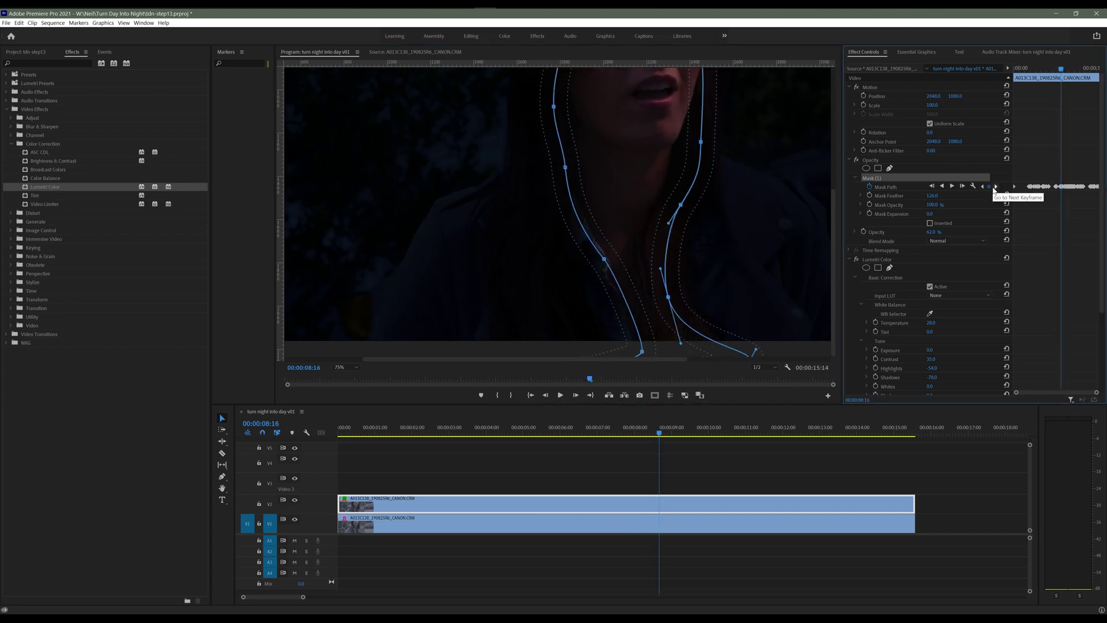
click(995, 187)
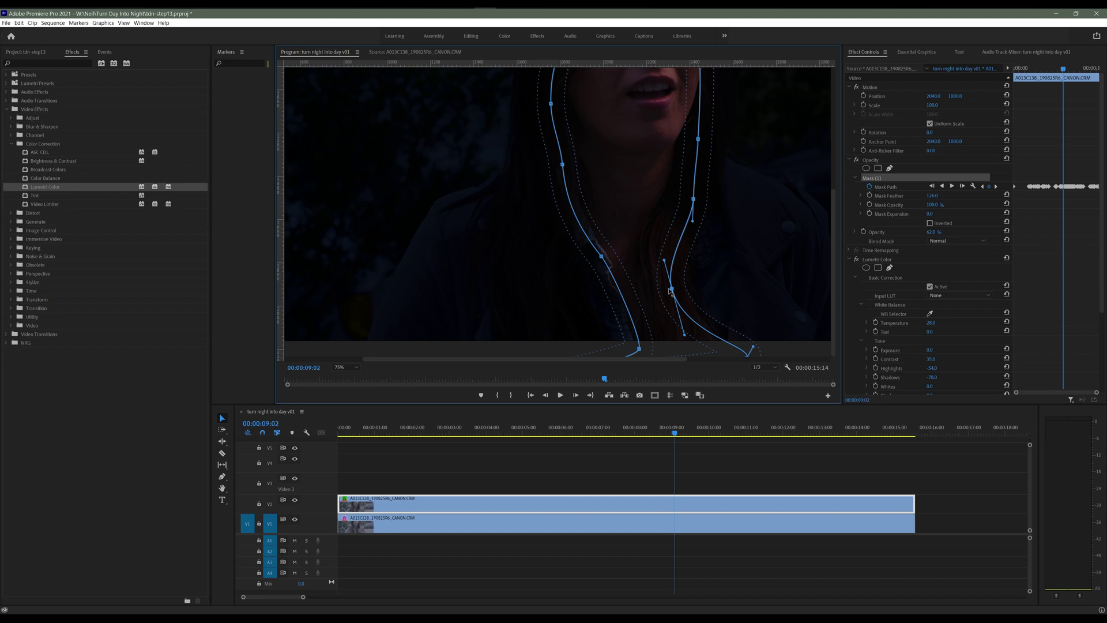
click(995, 187)
click(996, 187)
click(996, 187)
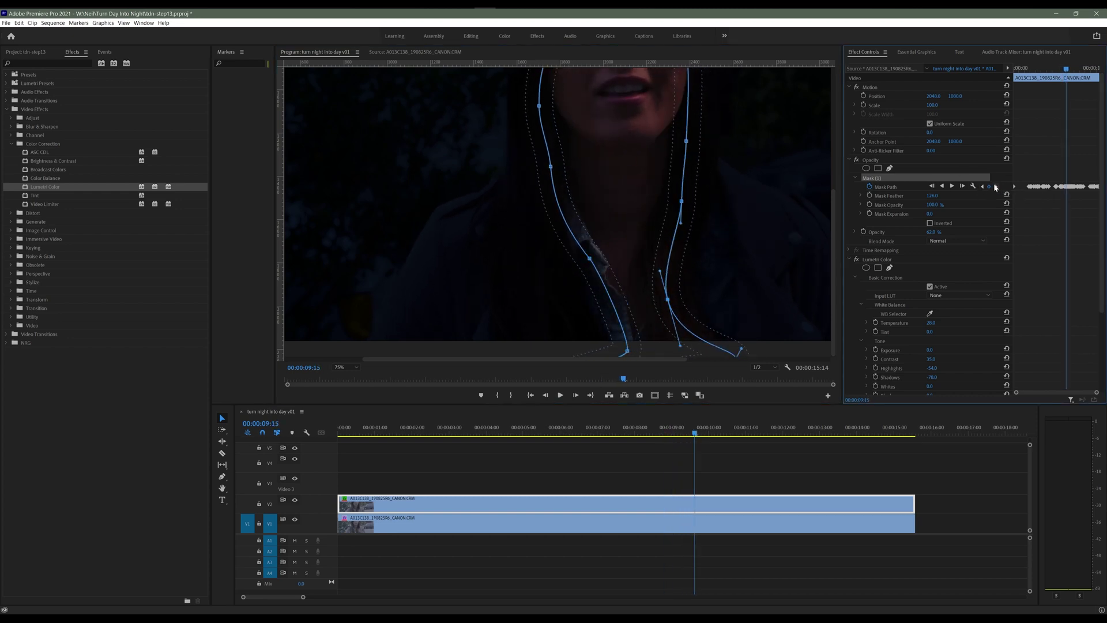
drag(697, 222, 700, 211)
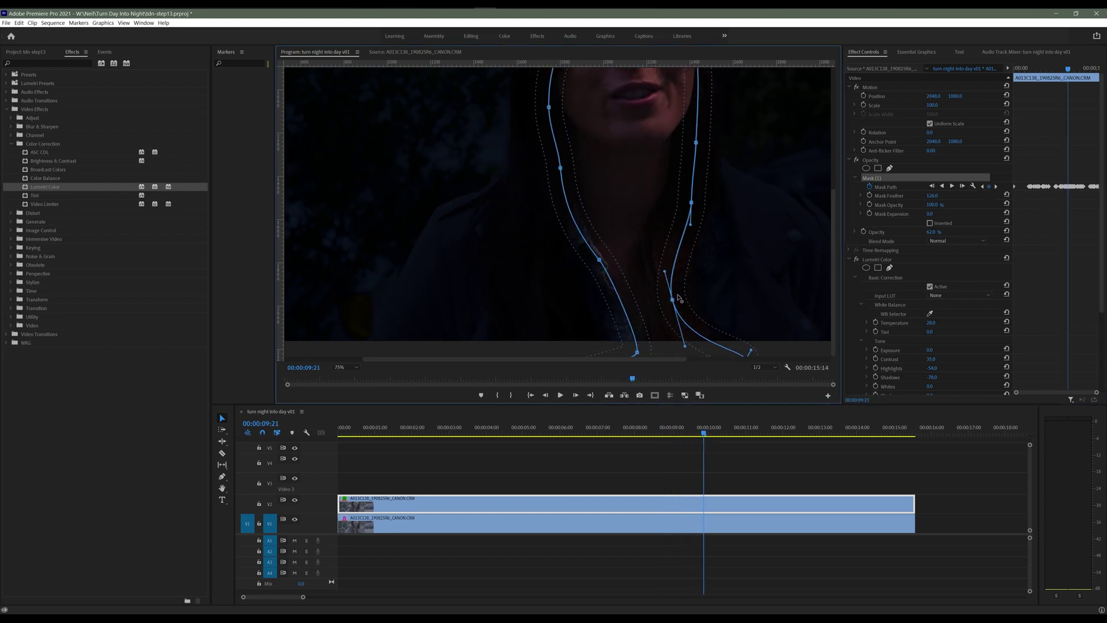
Advance frame by frame to the clip's final frames, checking the mask shape.
click(996, 187)
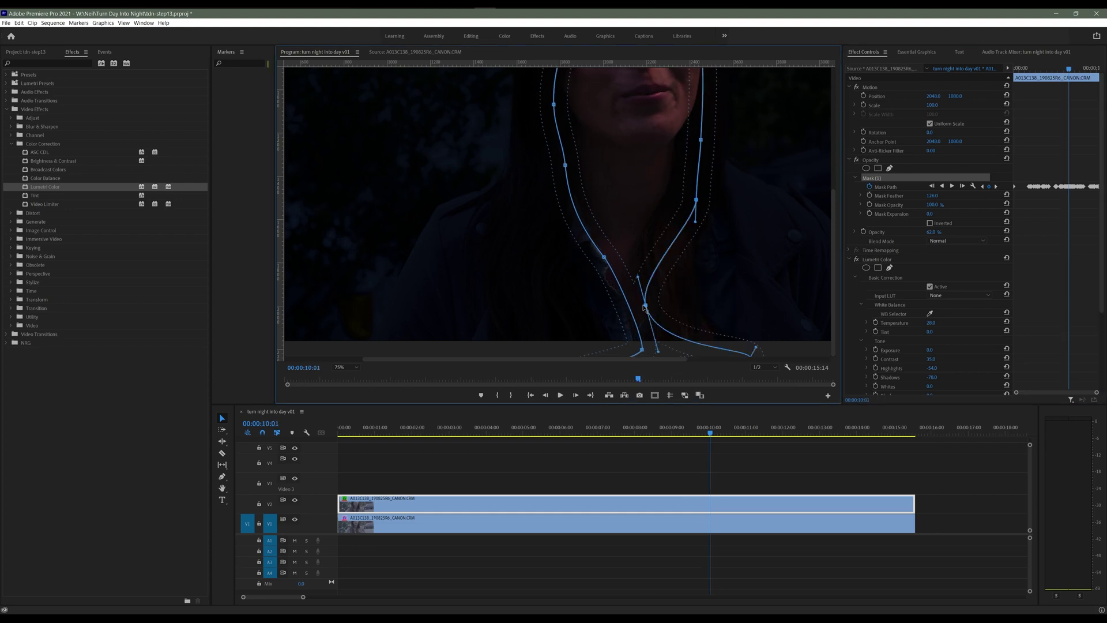
key(Right)
key(Right)
key(Right)
key(Right)
key(Right)
key(Right)
key(Right)
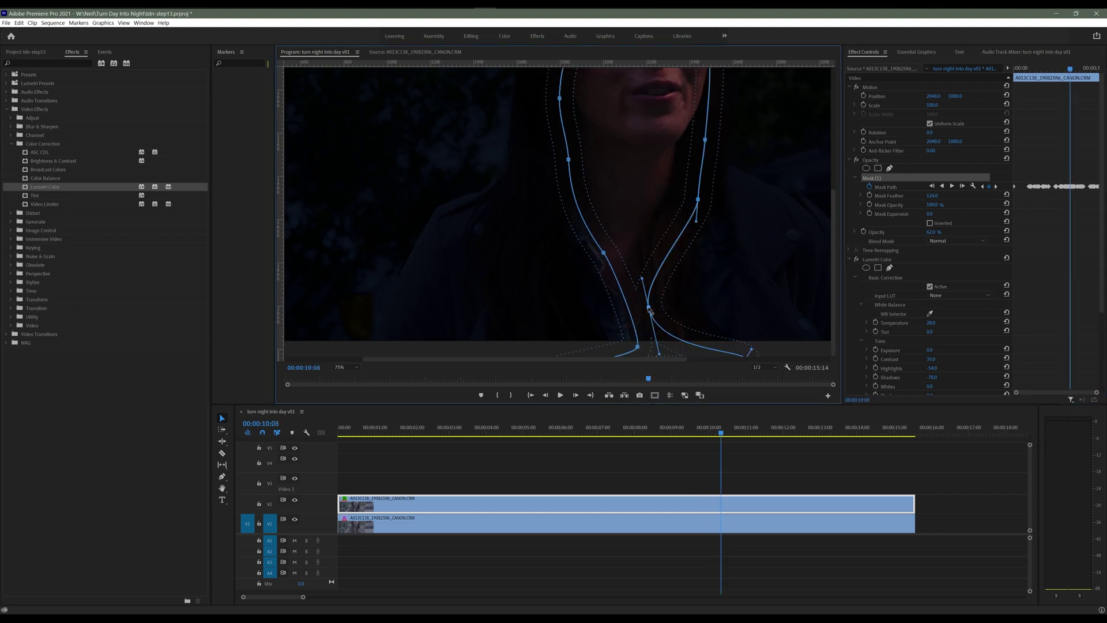
key(Right)
key(Right)
key(Right)
key(Right)
key(Right)
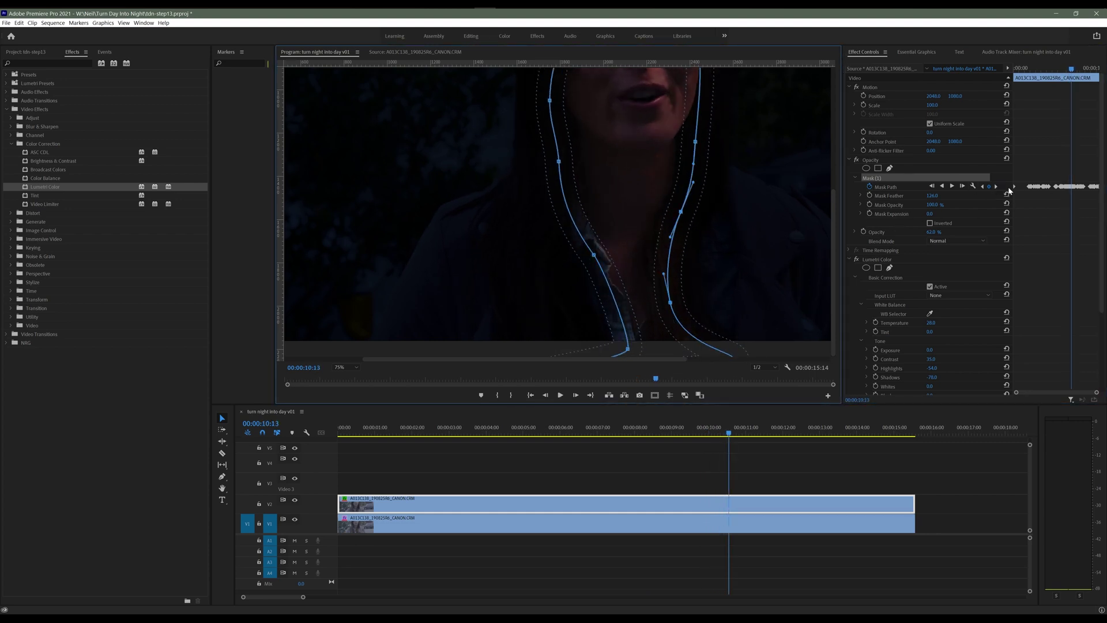
key(Right)
key(Right)
key(Right)
key(Right)
key(Right)
key(Right)
key(Right)
key(Right)
key(Right)
key(Right)
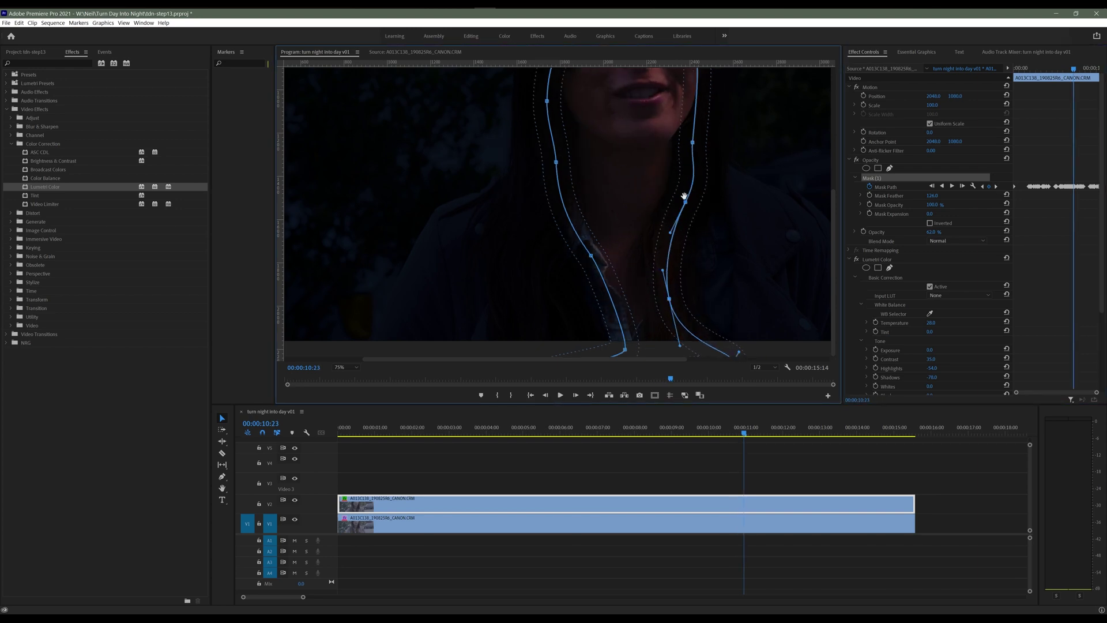
key(Right)
key(Right)
key(Right)
key(Right)
key(Right)
key(Right)
key(Right)
key(Right)
key(Right)
key(Right)
key(Right)
key(Right)
key(Right)
key(Right)
key(Right)
key(Right)
key(Right)
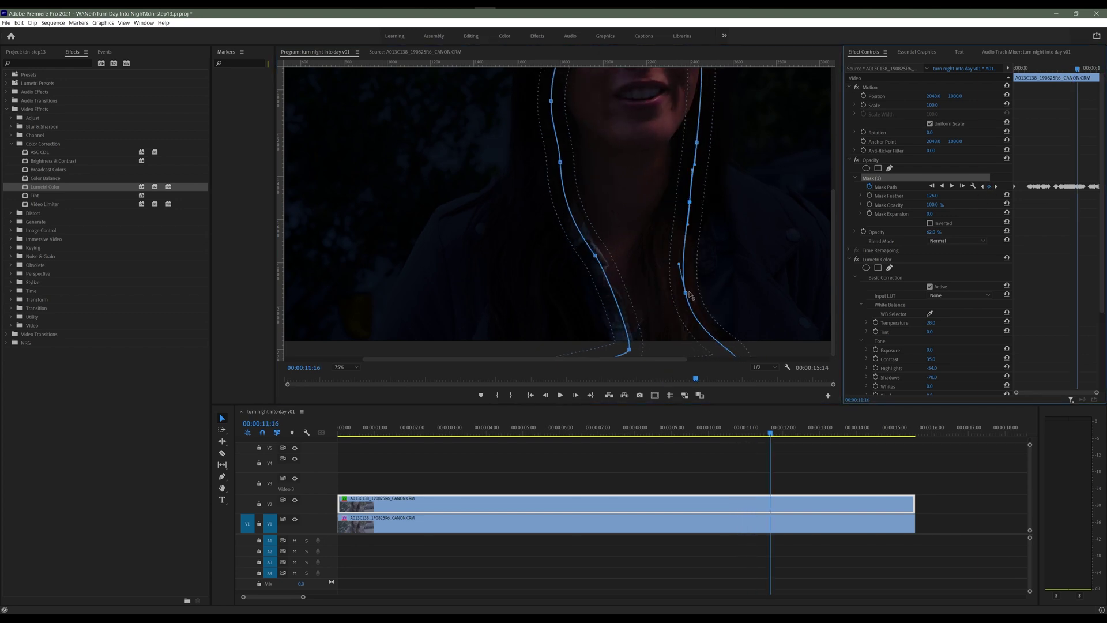
key(Right)
key(Right)
key(Right)
key(Right)
key(Right)
key(Right)
key(Right)
key(Right)
key(Right)
key(Right)
key(Right)
key(Right)
key(Right)
key(Right)
key(Right)
key(Right)
key(Right)
key(Right)
key(Right)
key(Right)
key(Right)
key(Right)
key(Right)
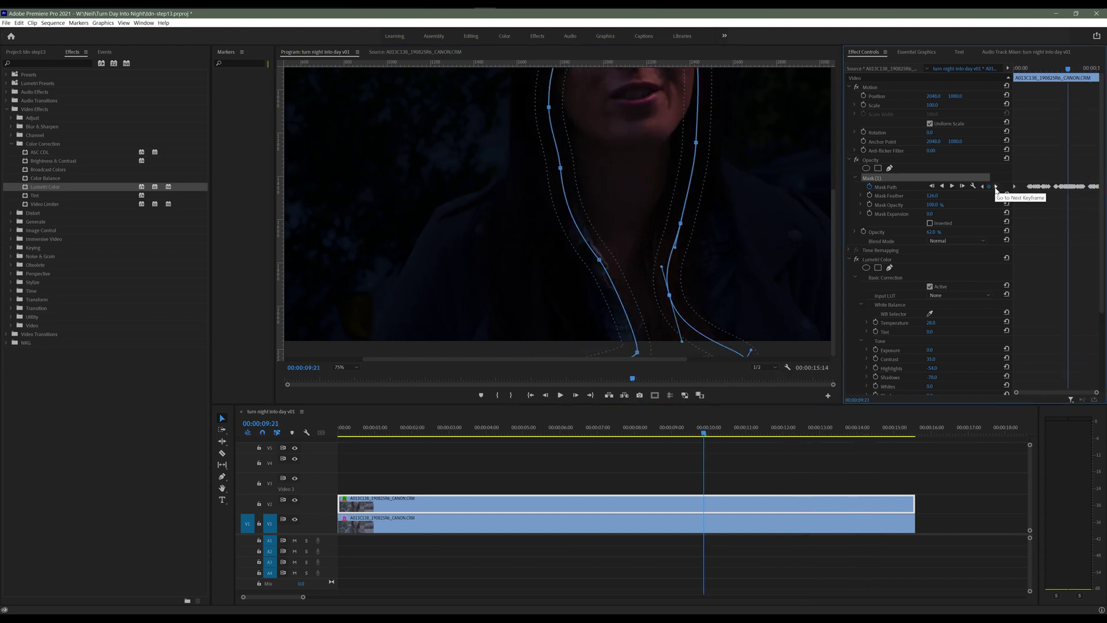
key(Right)
key(Right)
key(Right)
key(Right)
key(Right)
key(Right)
key(Right)
key(Right)
key(Right)
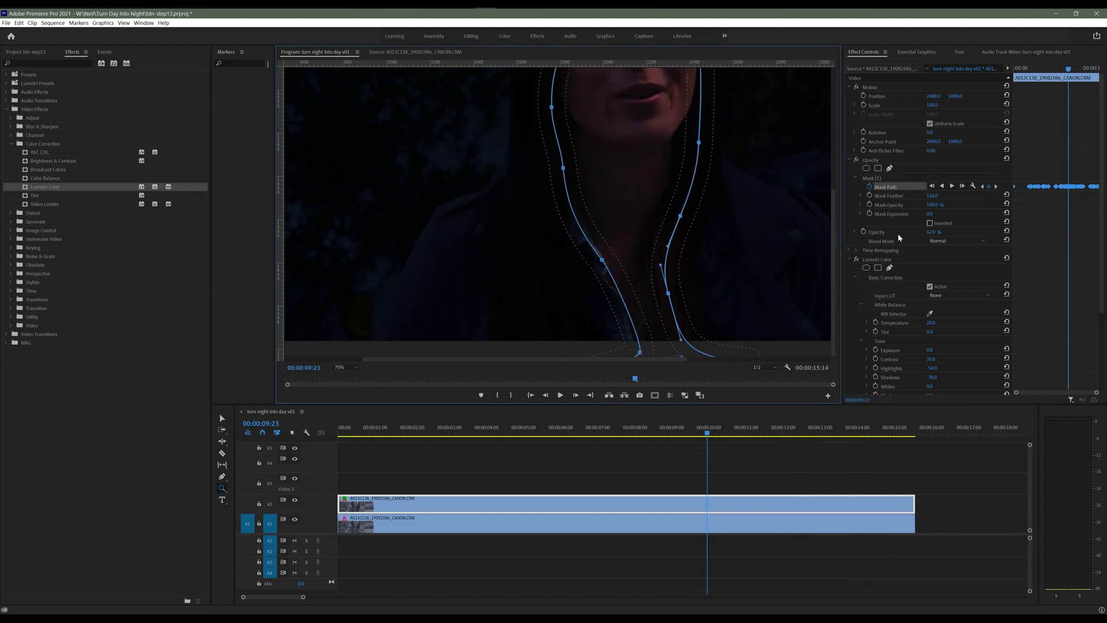
key(Right)
key(Right)
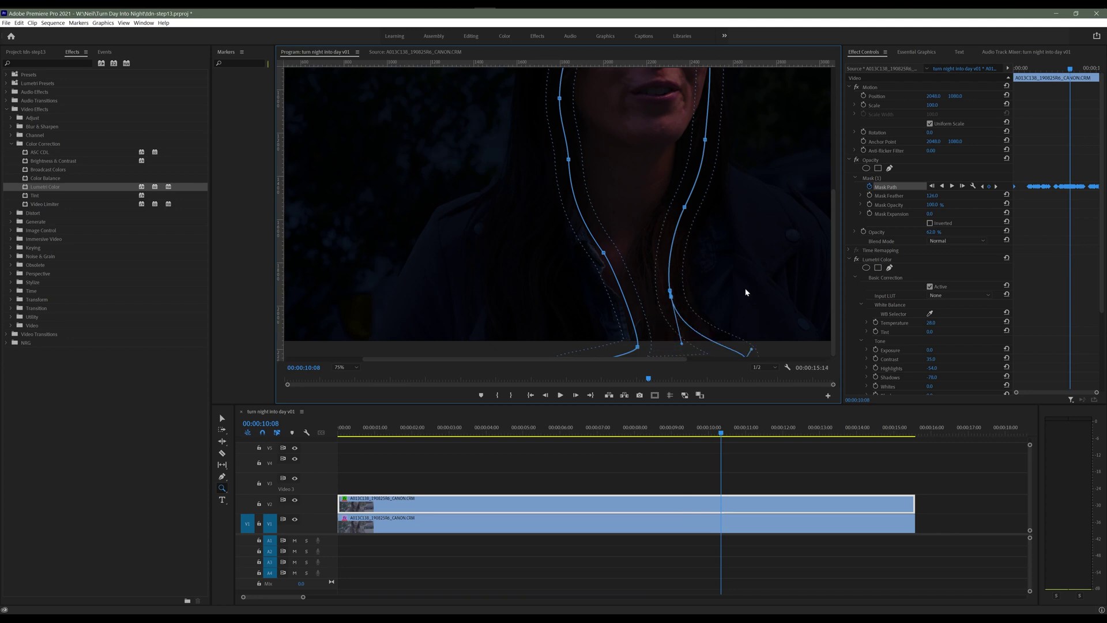
key(Right)
key(Right)
key(Right)
key(Right)
key(Right)
key(Right)
key(Right)
key(Right)
key(Right)
key(Right)
key(Right)
key(Right)
key(Right)
key(Right)
key(Right)
key(Right)
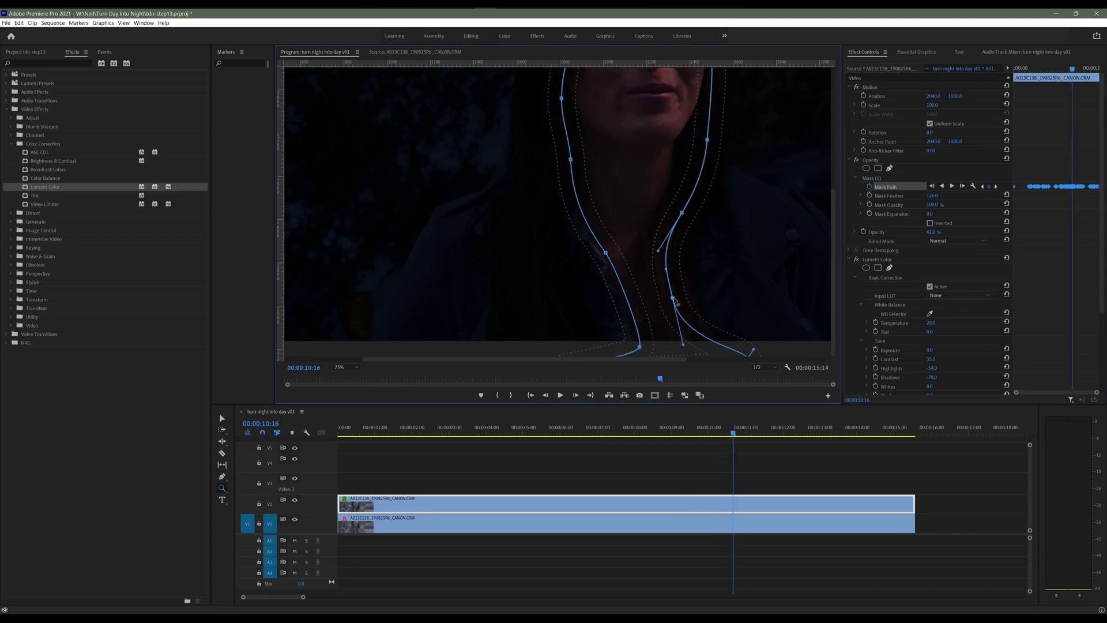
key(Right)
key(Right)
key(Right)
key(Right)
key(Right)
key(Right)
key(Right)
key(Right)
key(Right)
key(Right)
key(Right)
key(Right)
key(Right)
key(Right)
key(Right)
key(Right)
key(Right)
key(Right)
key(Right)
key(Right)
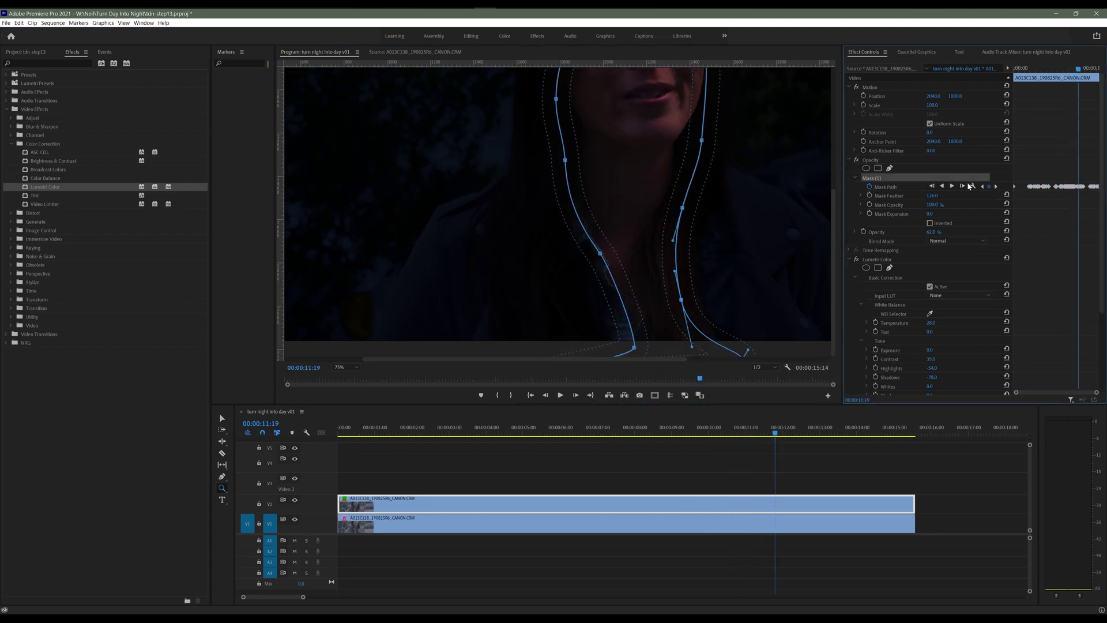
key(Right)
key(Right)
key(Right)
key(Right)
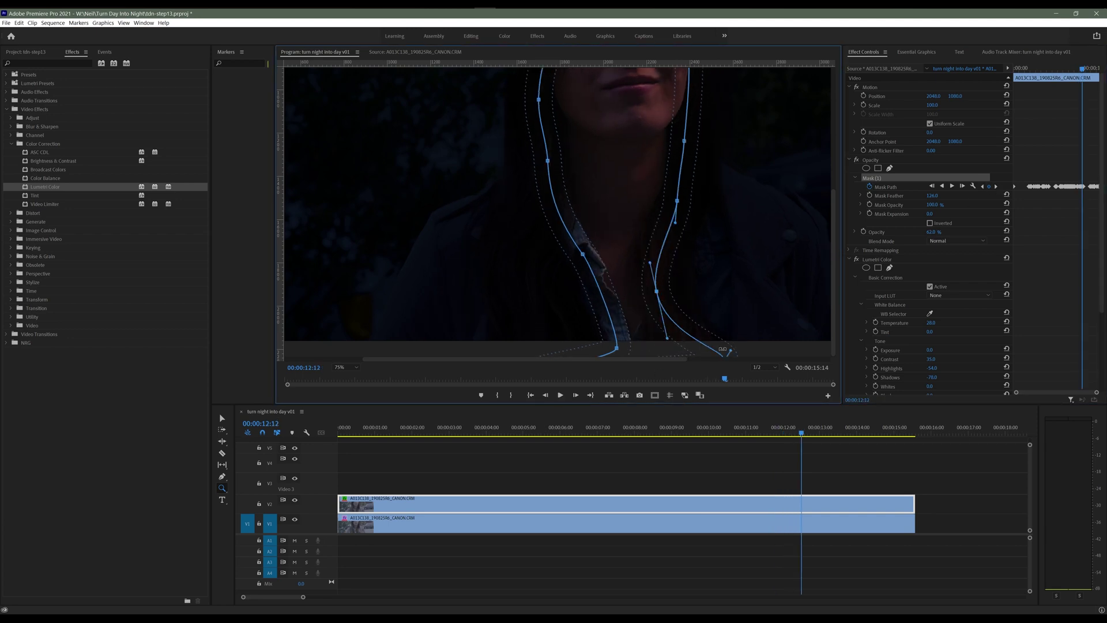
key(Left)
key(Left)
key(Left)
key(Left)
key(Left)
key(Left)
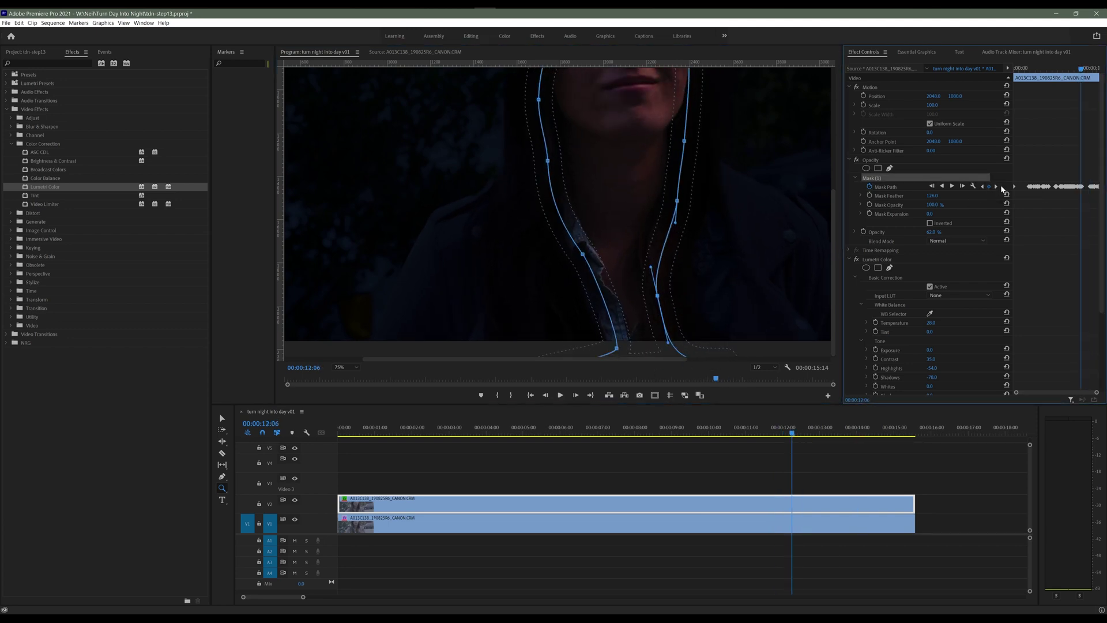
click(1001, 187)
key(Right)
key(Right)
key(Right)
key(Right)
key(Right)
key(Right)
key(Right)
key(Right)
key(Right)
key(Right)
key(Right)
key(Right)
key(Right)
key(Right)
key(Right)
key(Right)
key(Right)
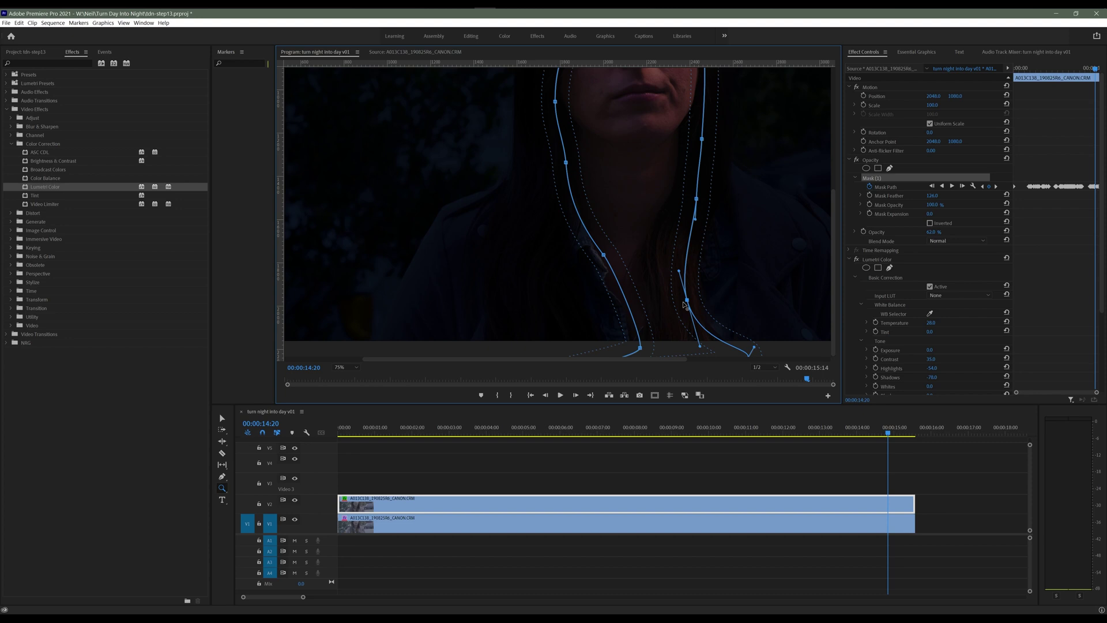
key(Right)
key(Right)
key(Right)
key(Right)
key(Right)
key(Right)
key(Right)
key(Right)
key(Right)
key(Right)
key(Right)
key(Right)
key(Right)
key(Right)
key(Right)
key(Right)
key(Right)
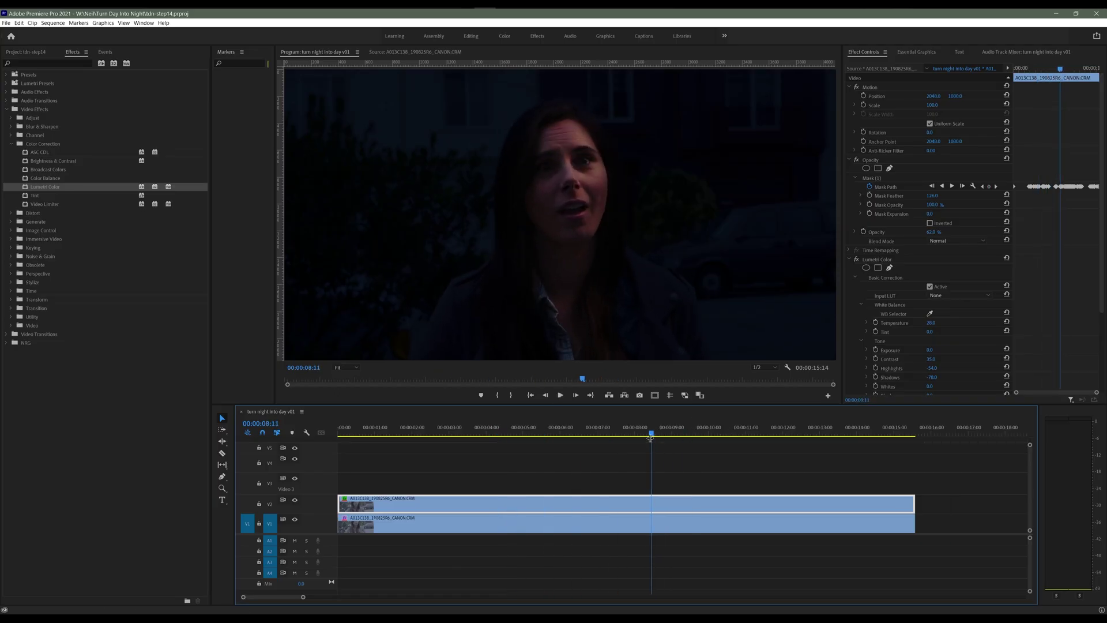
Stop playback and alternate maximized Effect Controls and Program Monitor views to inspect mask keyframes.
key(space)
key(grave)
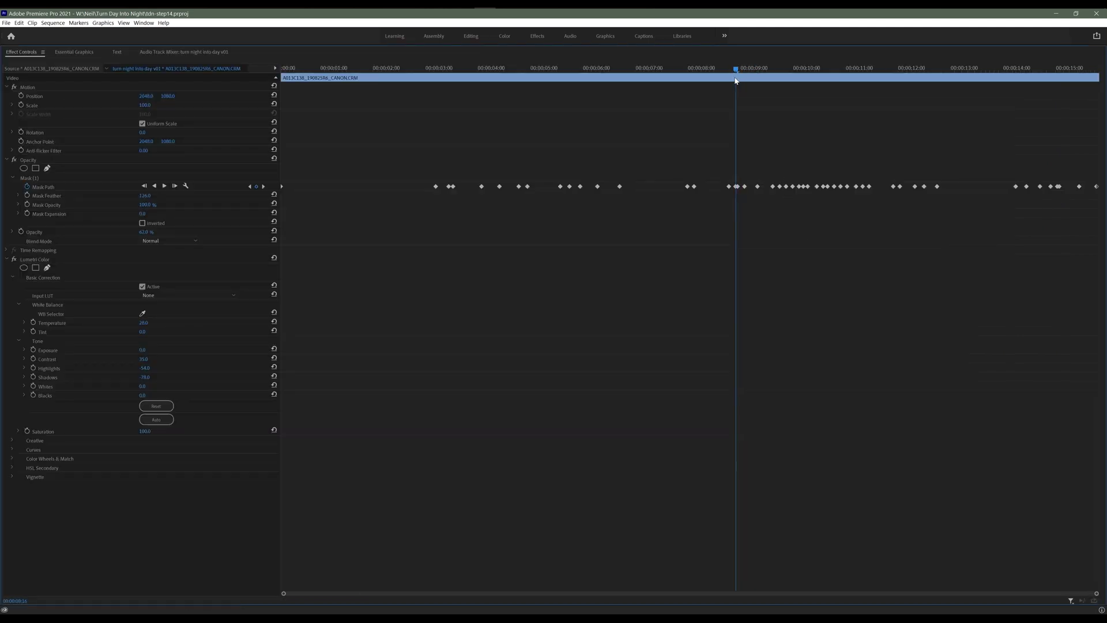
key(grave)
key(j)
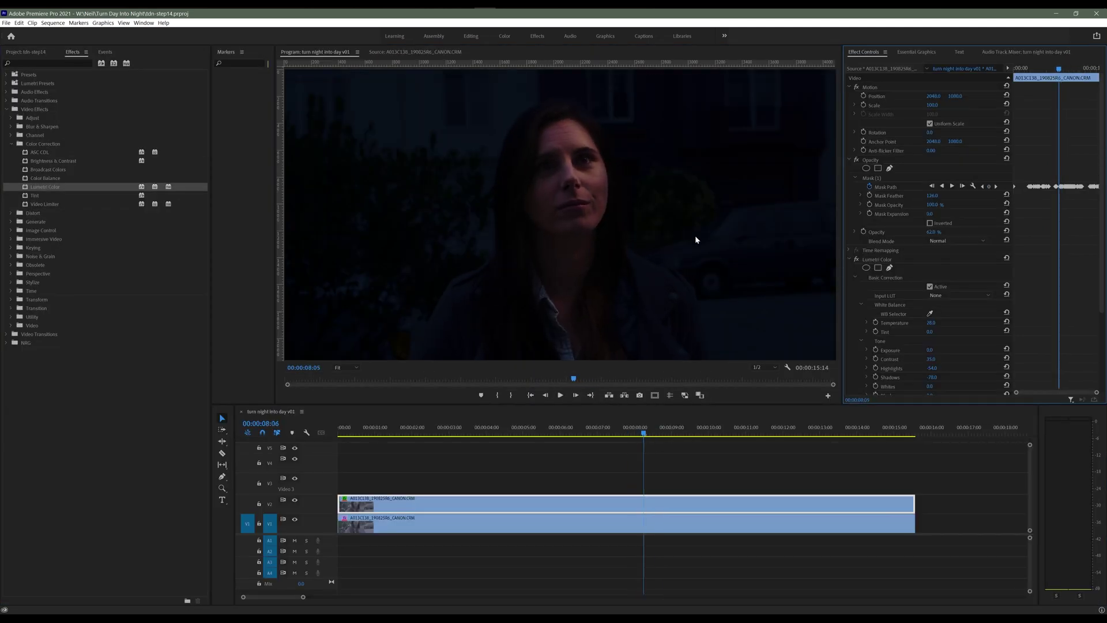
key(grave)
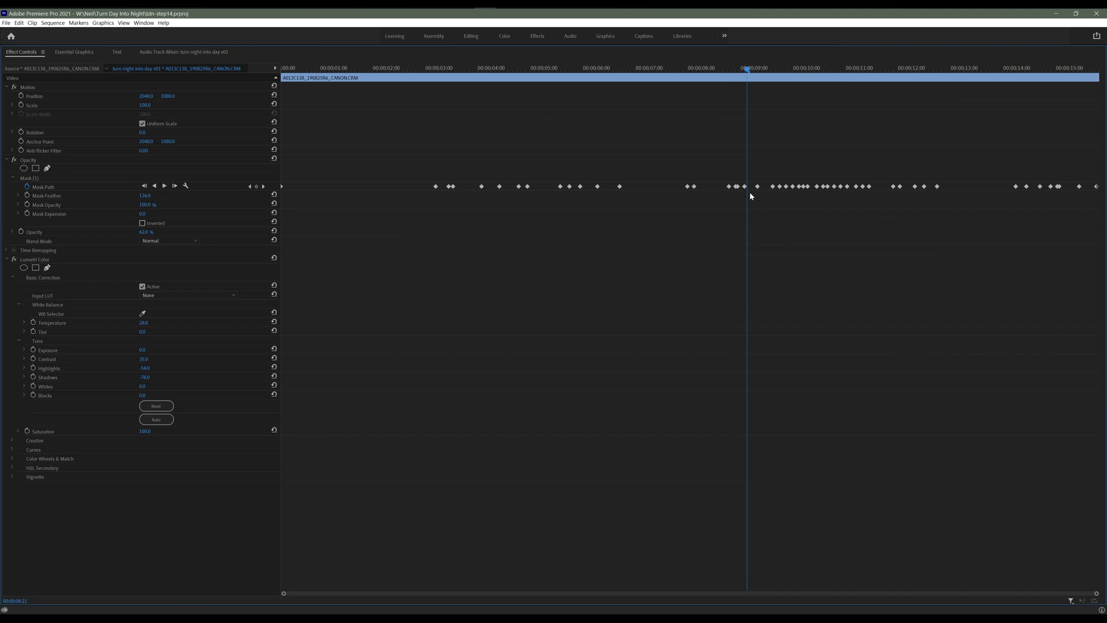
key(grave)
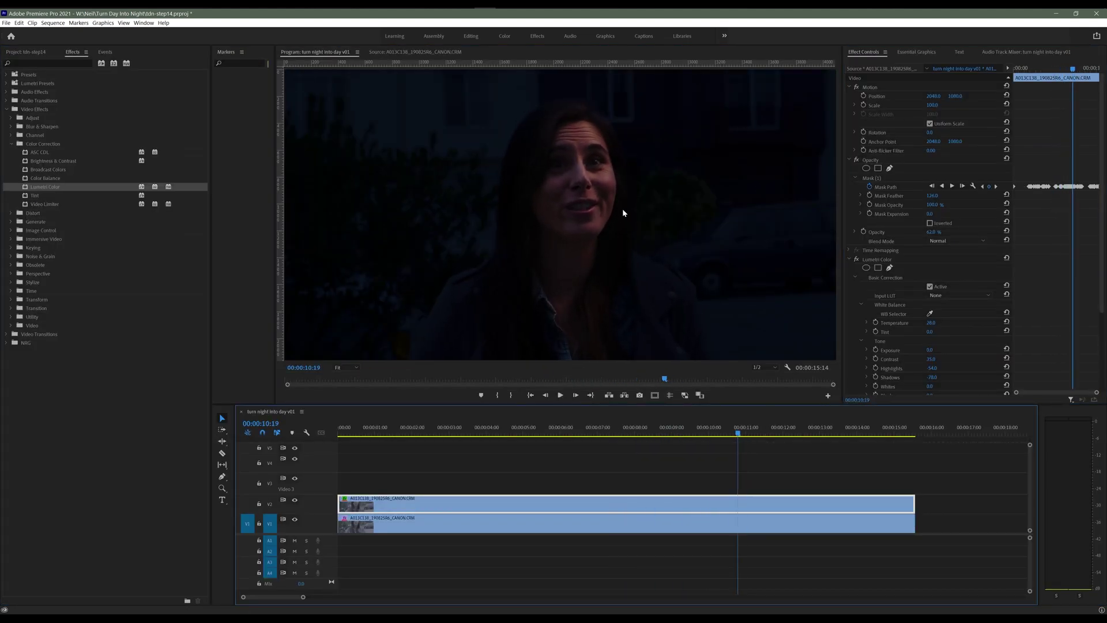
key(grave)
key(grave)
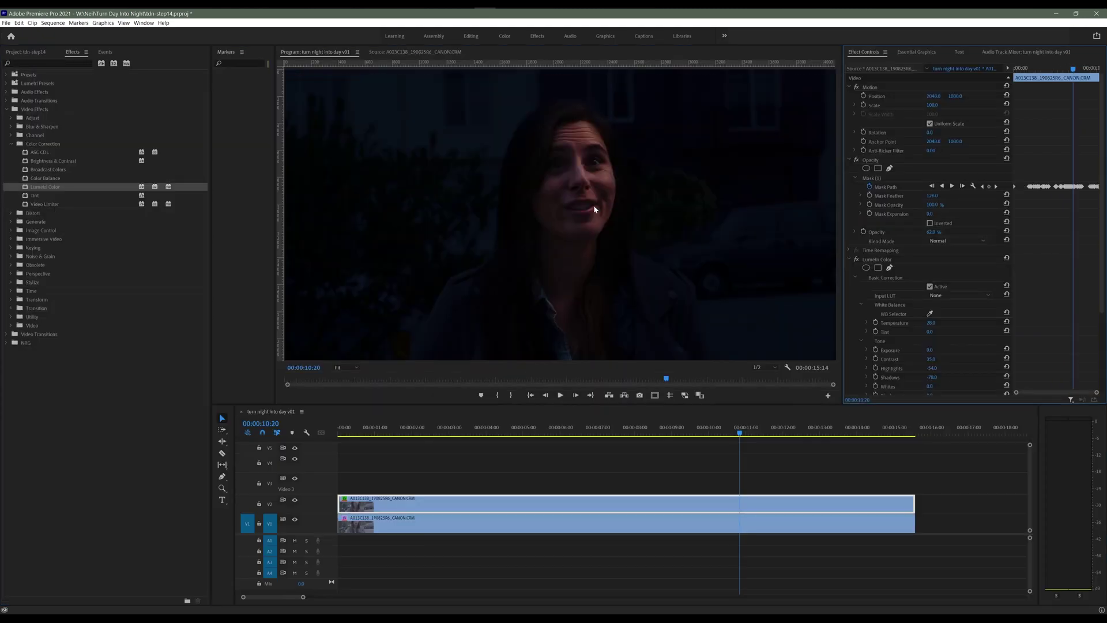
key(grave)
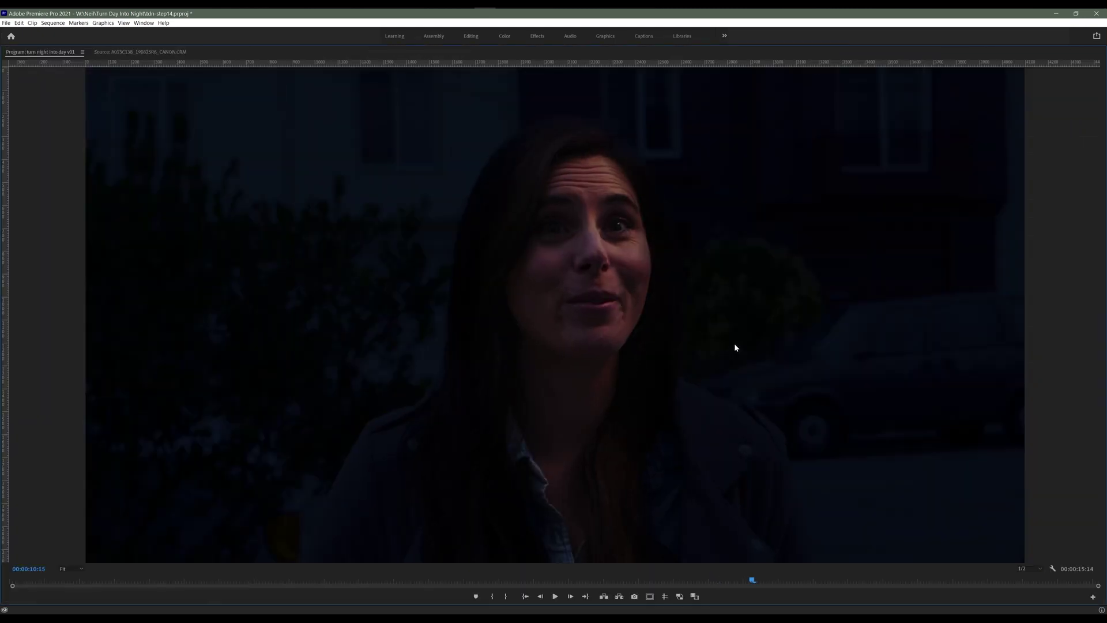
key(grave)
key(grave)
key(grave)
key(grave)
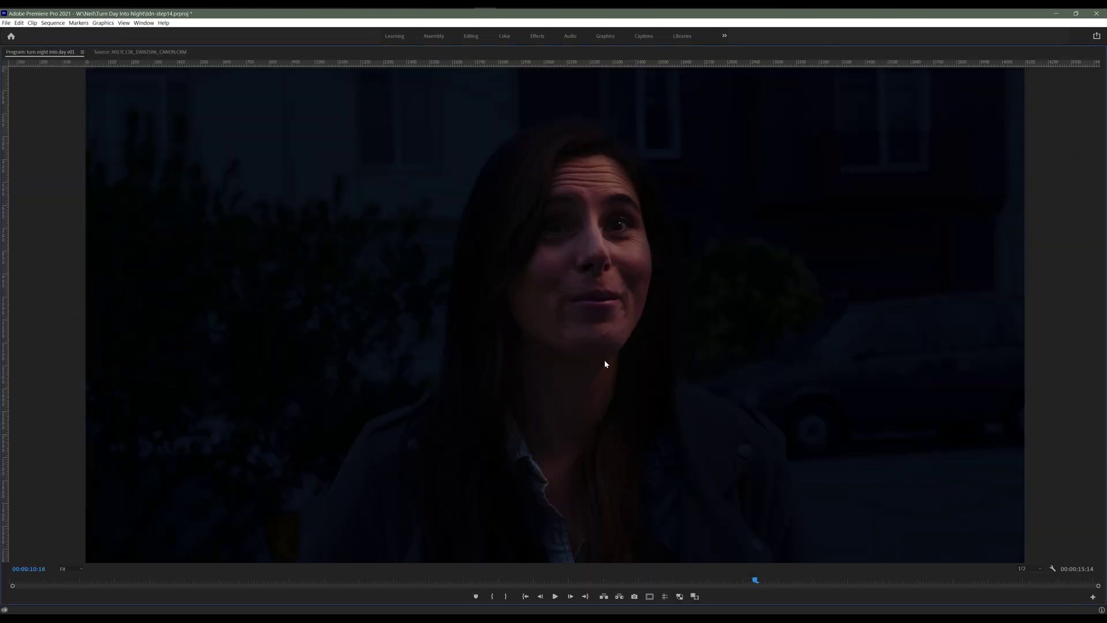
key(grave)
key(grave)
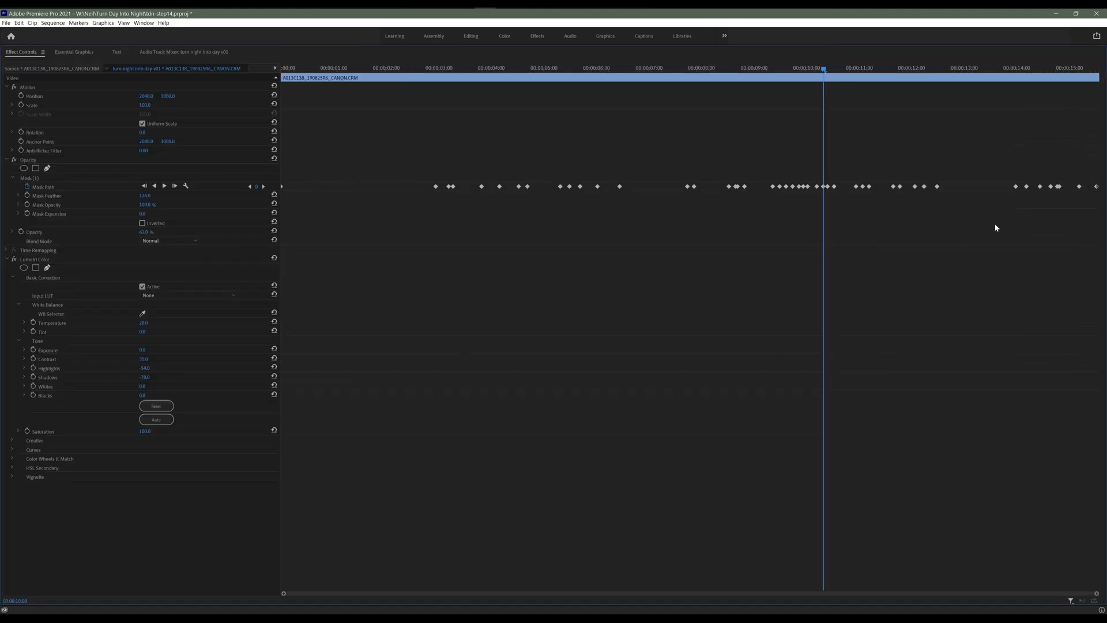
key(grave)
key(grave)
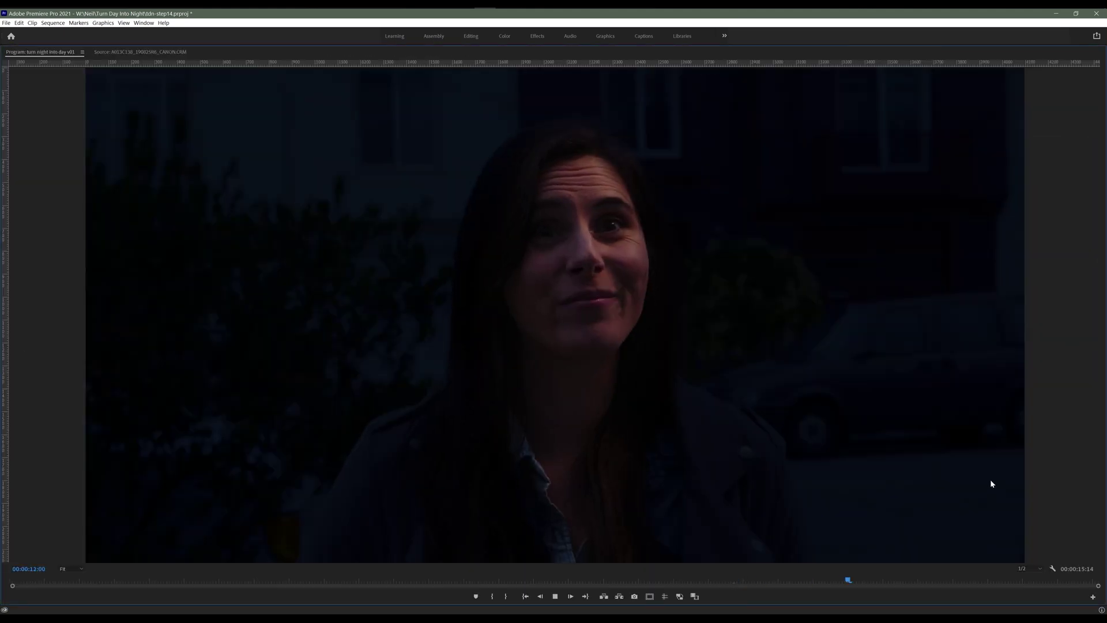
key(grave)
key(grave)
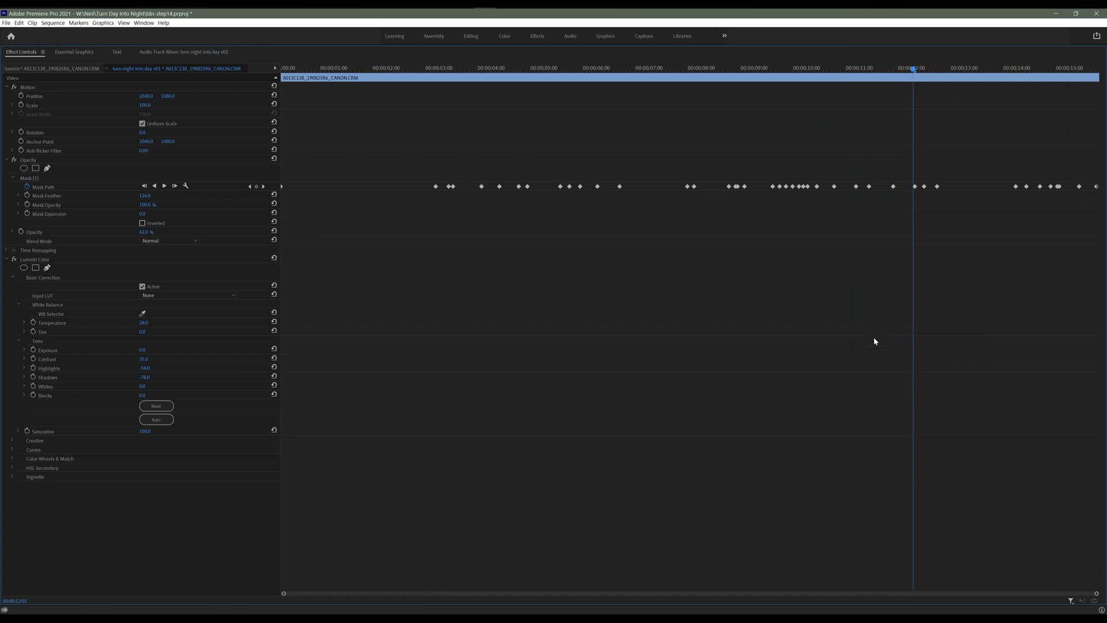
key(grave)
key(grave)
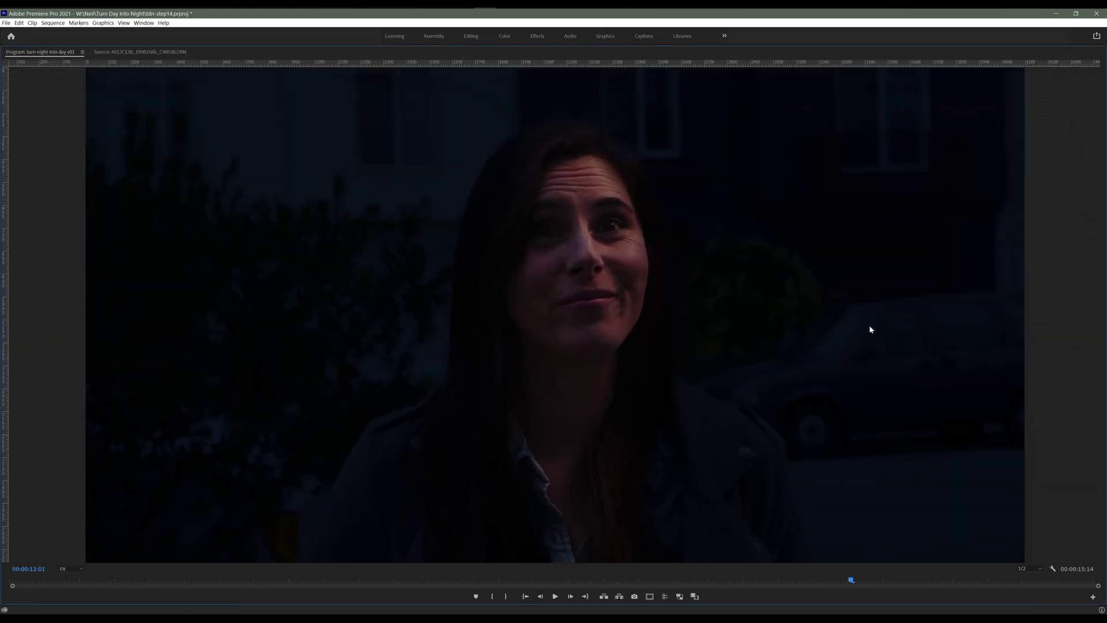
key(grave)
key(grave)
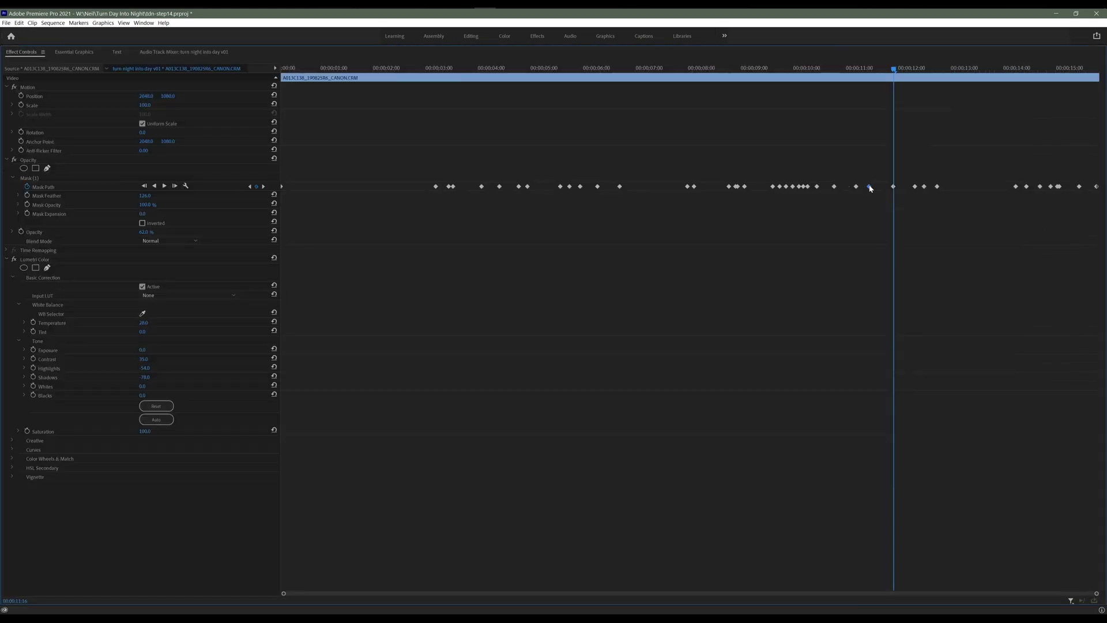
Shuttle with J/L around 10:22, checking her face and trimming redundant keyframes between 9–12 s.
key(grave)
key(j)
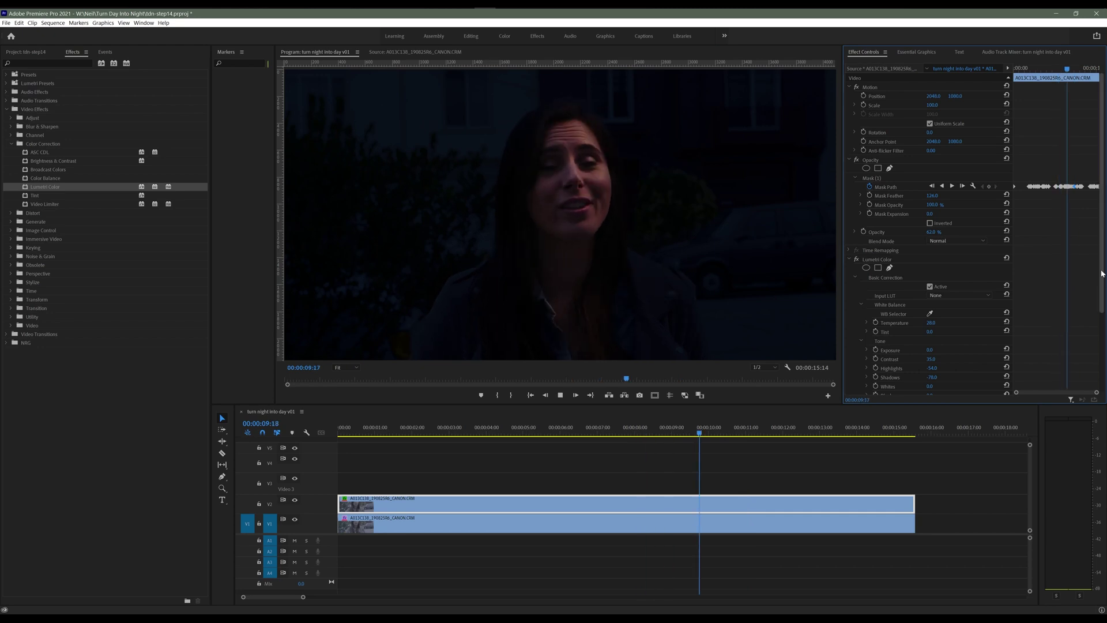
key(grave)
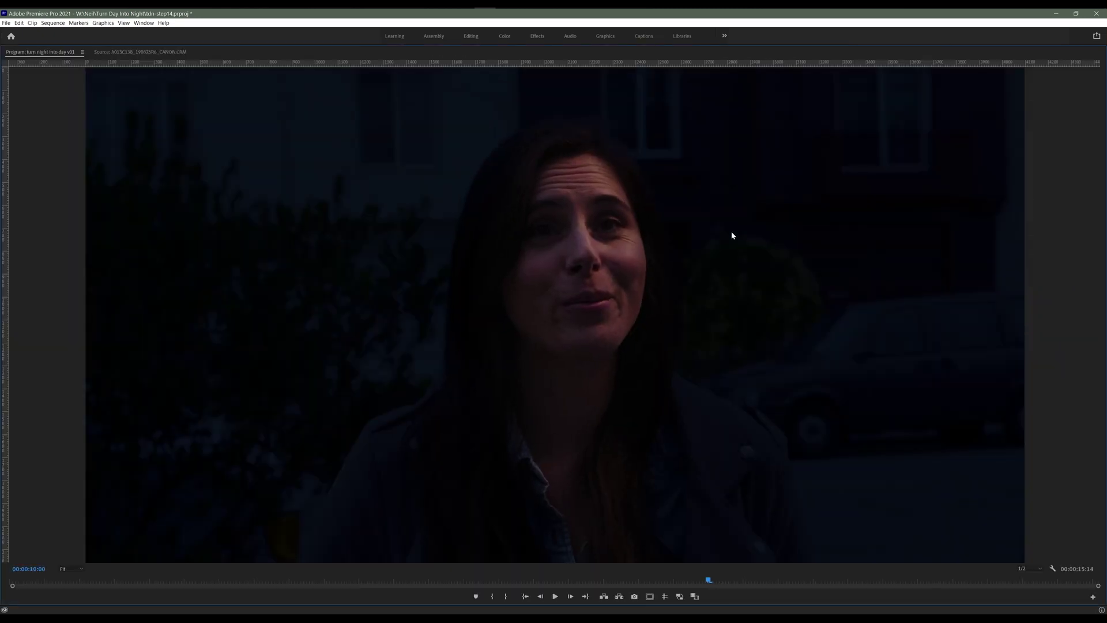
key(grave)
key(grave)
key(grave)
key(l)
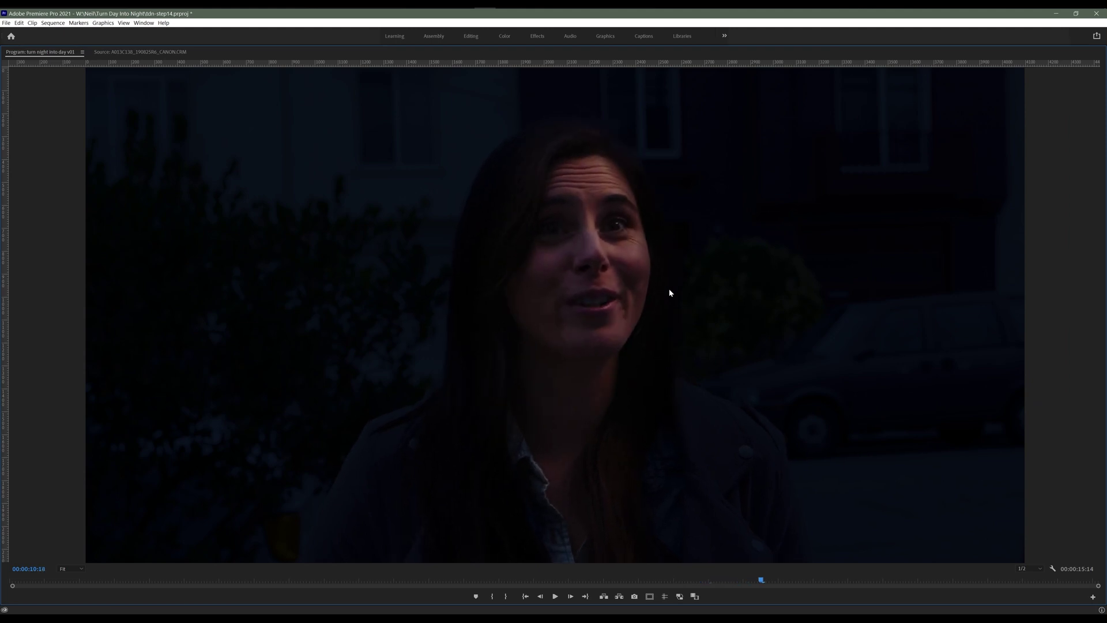
key(j)
key(grave)
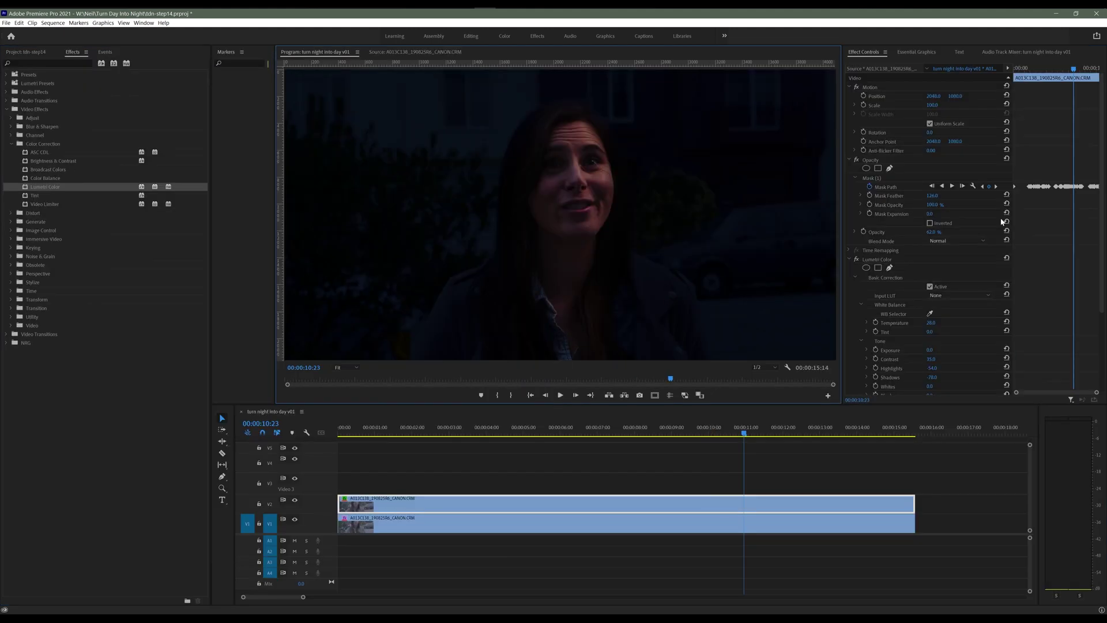
key(grave)
key(grave)
key(grave)
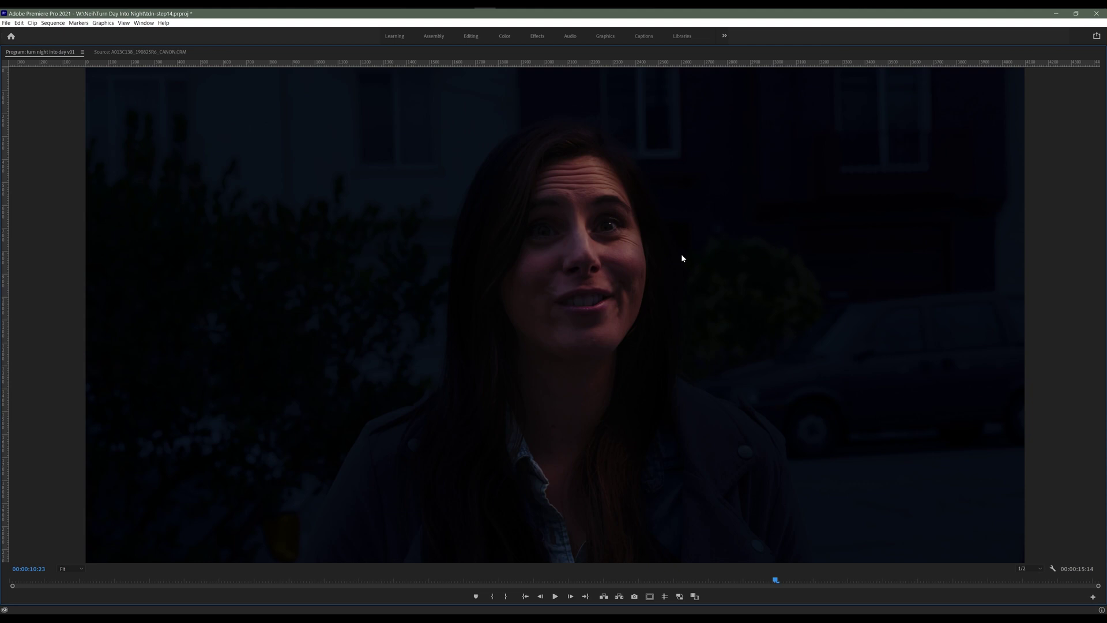
key(grave)
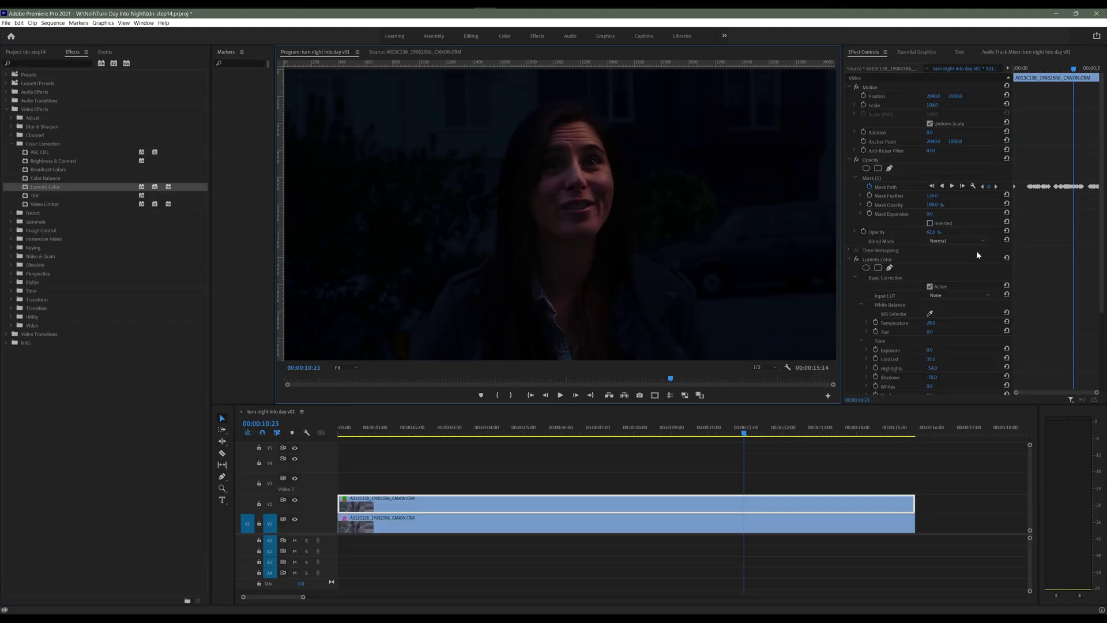
key(grave)
key(space)
key(grave)
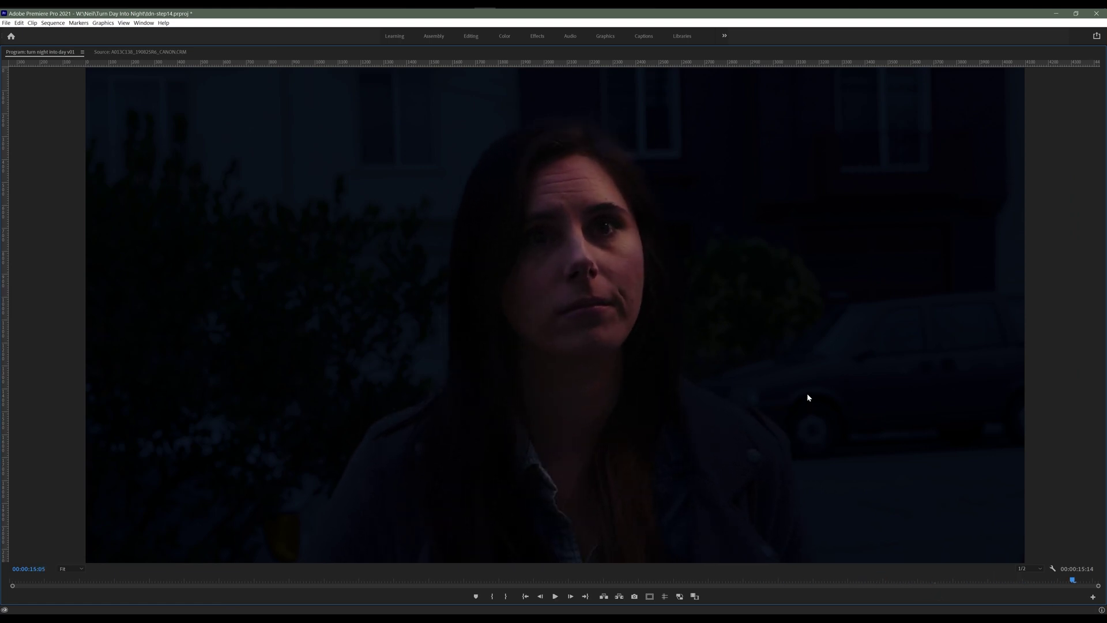
key(space)
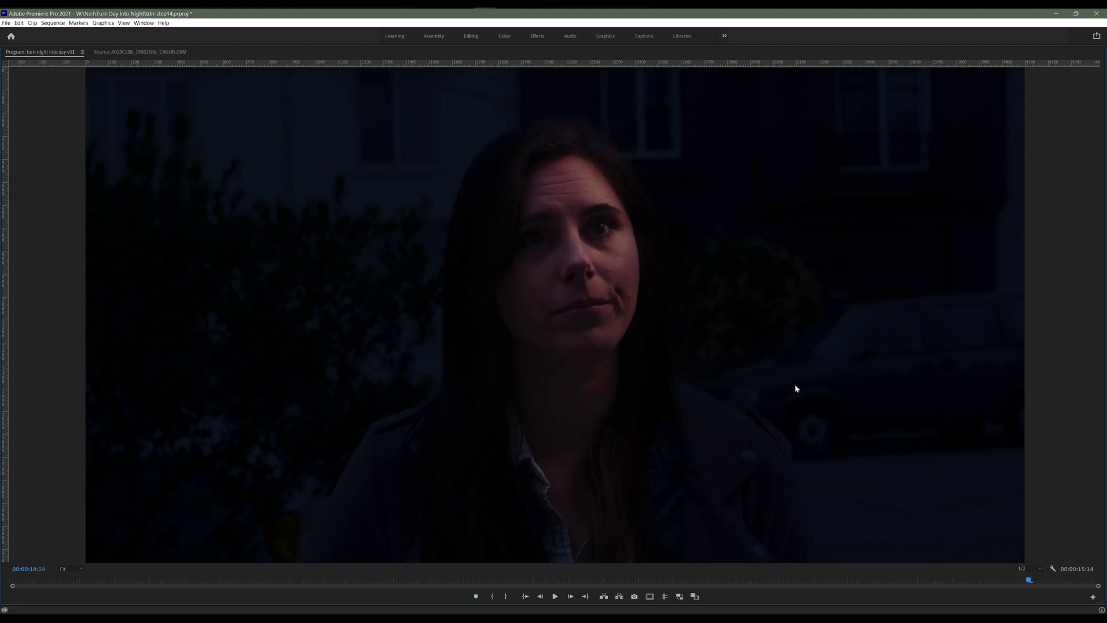
key(grave)
key(grave)
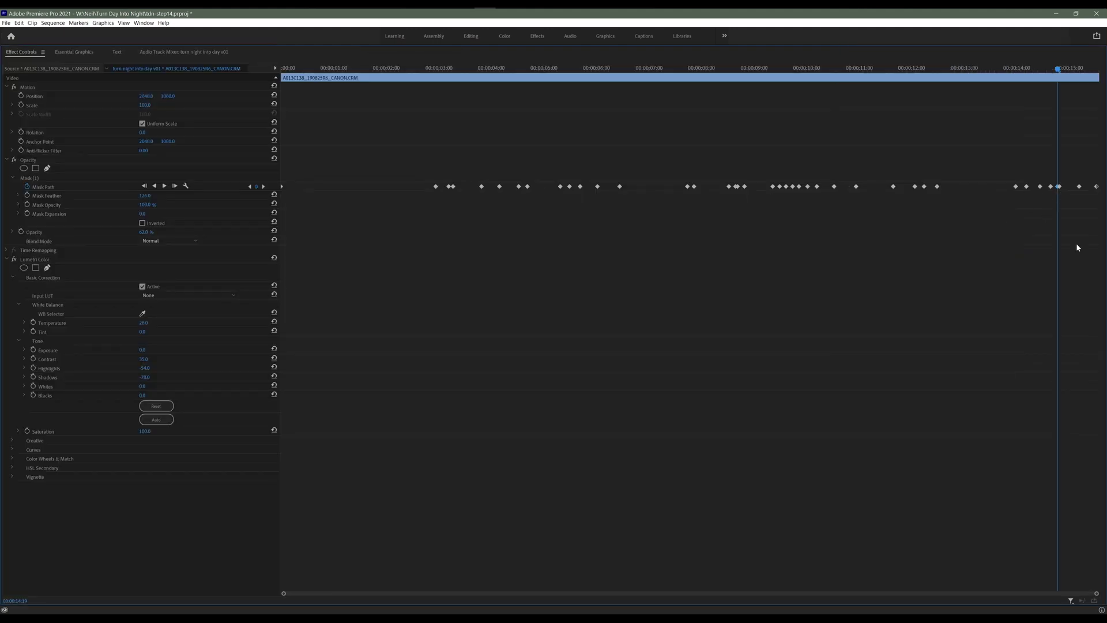
key(grave)
key(grave)
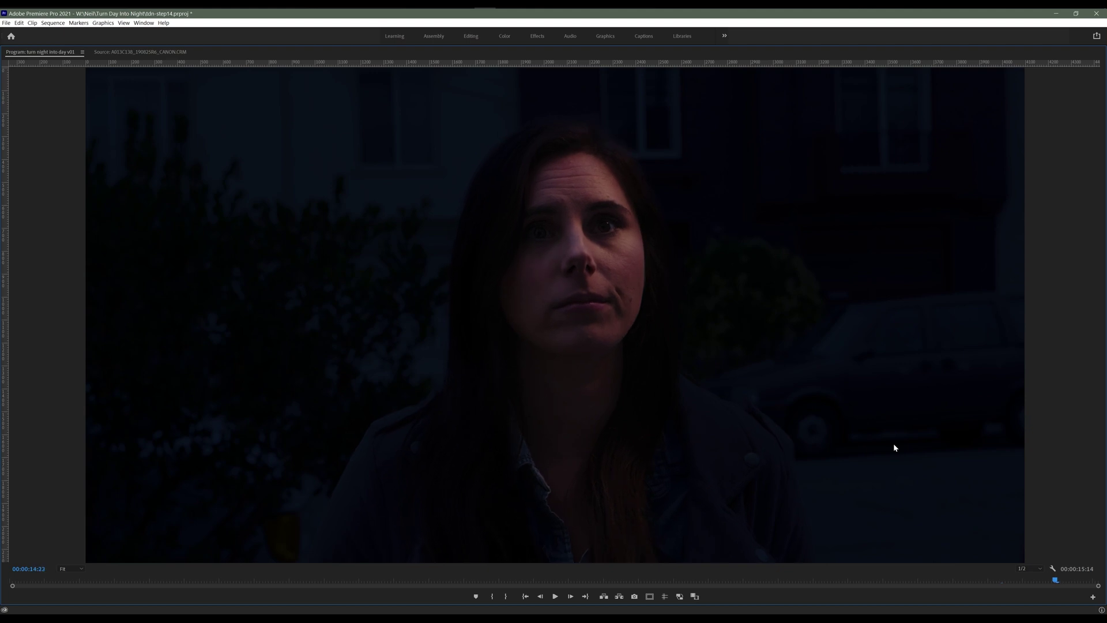
key(Left)
key(Left)
key(Left)
key(Left)
key(Right)
key(grave)
key(grave)
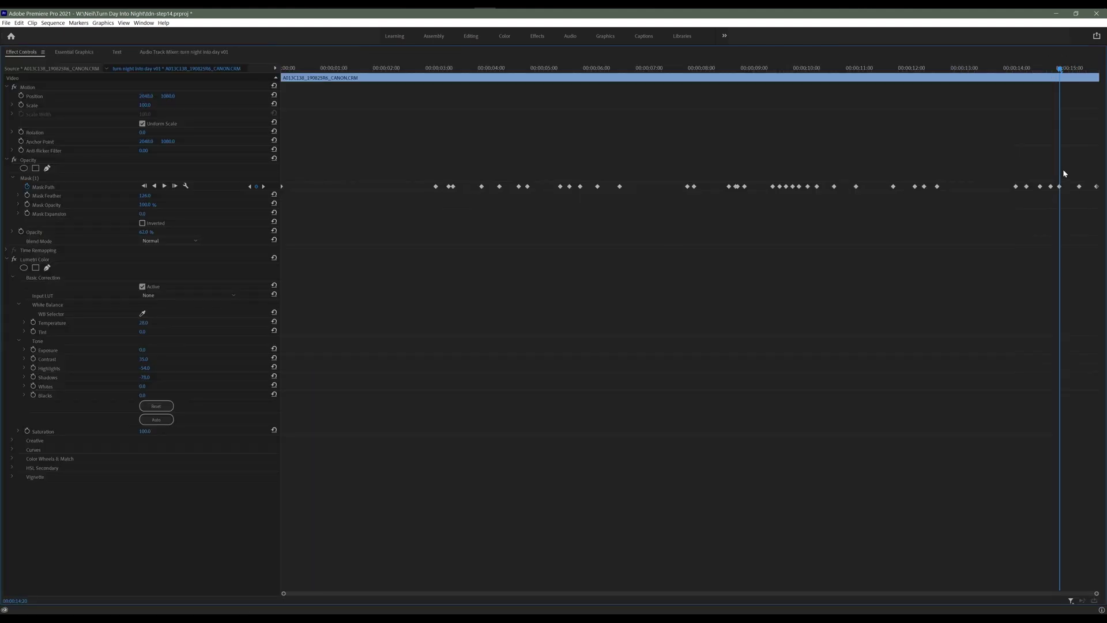
key(grave)
Jump to the clip's end and land on the last Mask Path keyframe.
key(End)
key(grave)
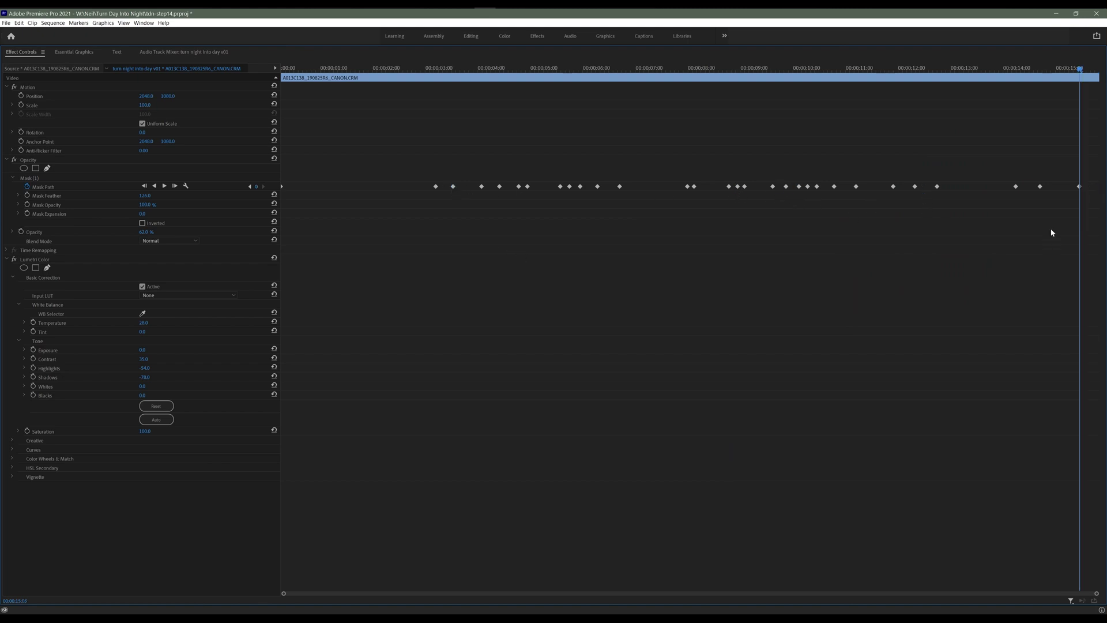
key(grave)
key(Left)
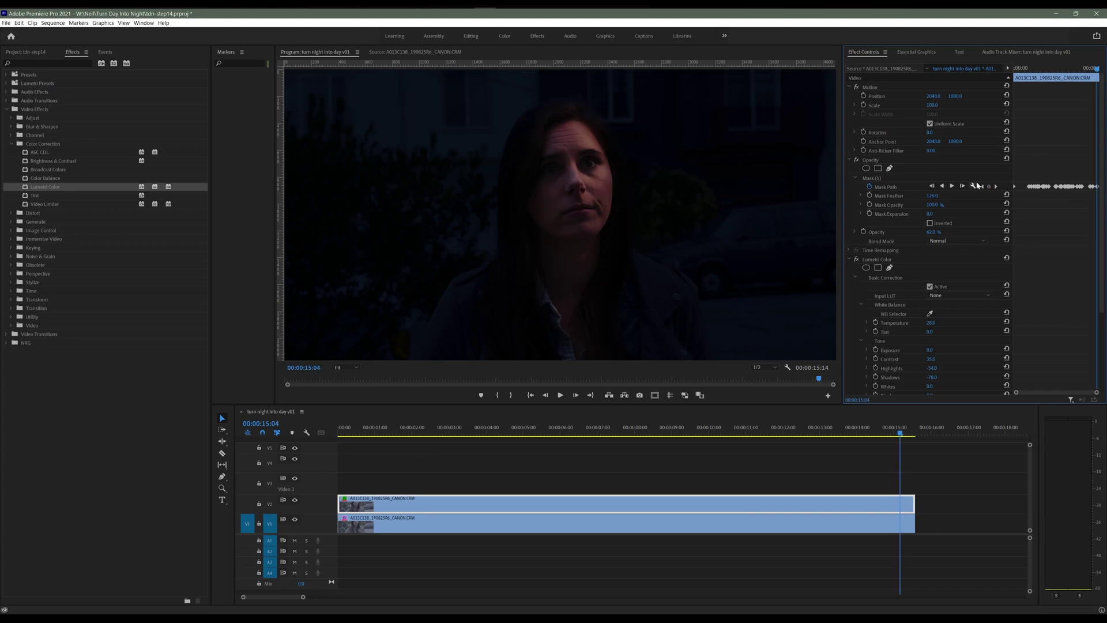
key(Right)
Play the sequence from the start to review the day-to-night mask, then stop.
key(Home)
key(space)
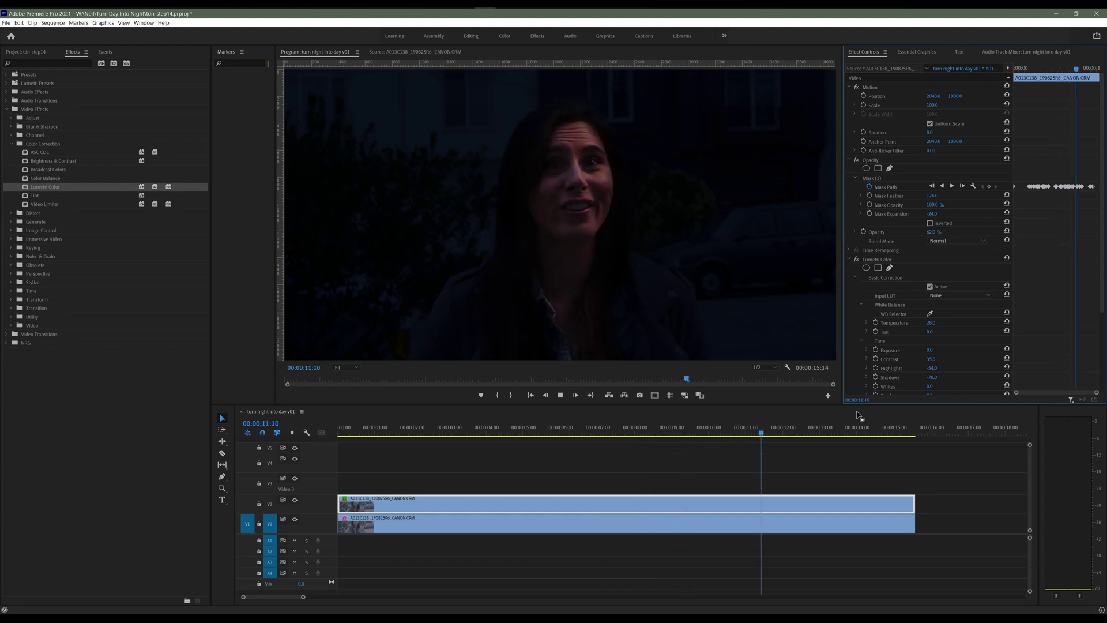
key(space)
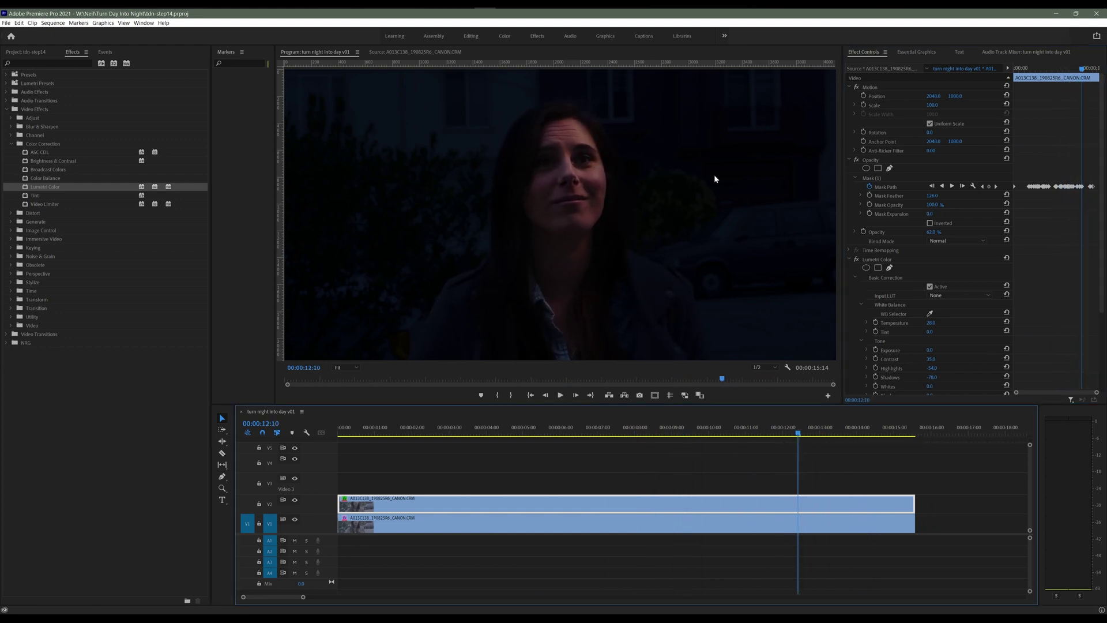
click(996, 187)
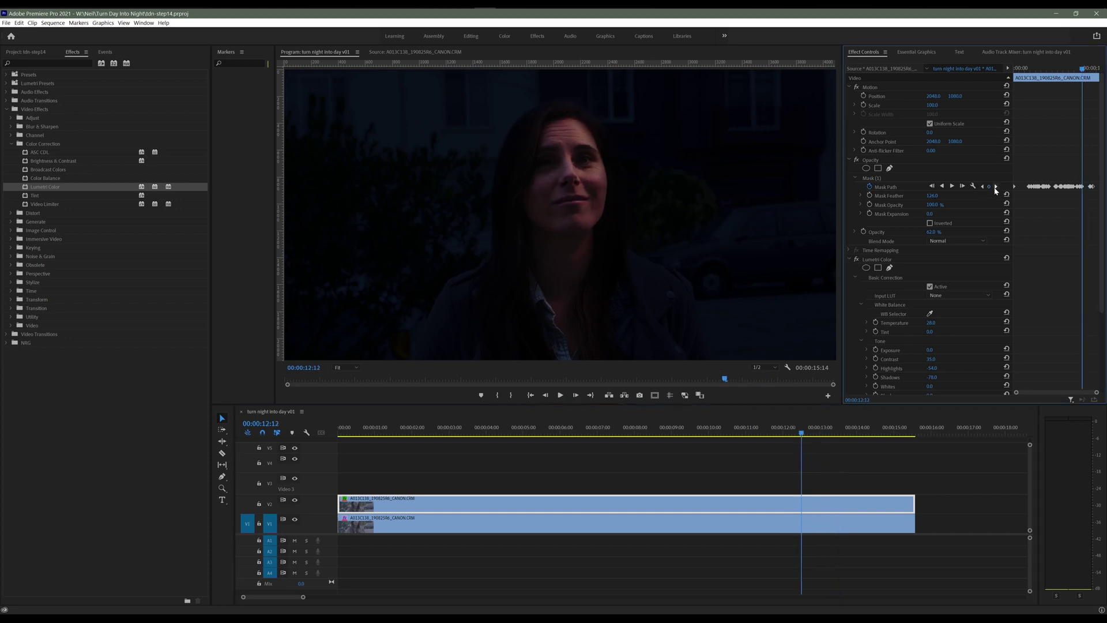
click(996, 187)
click(980, 178)
click(982, 187)
click(995, 187)
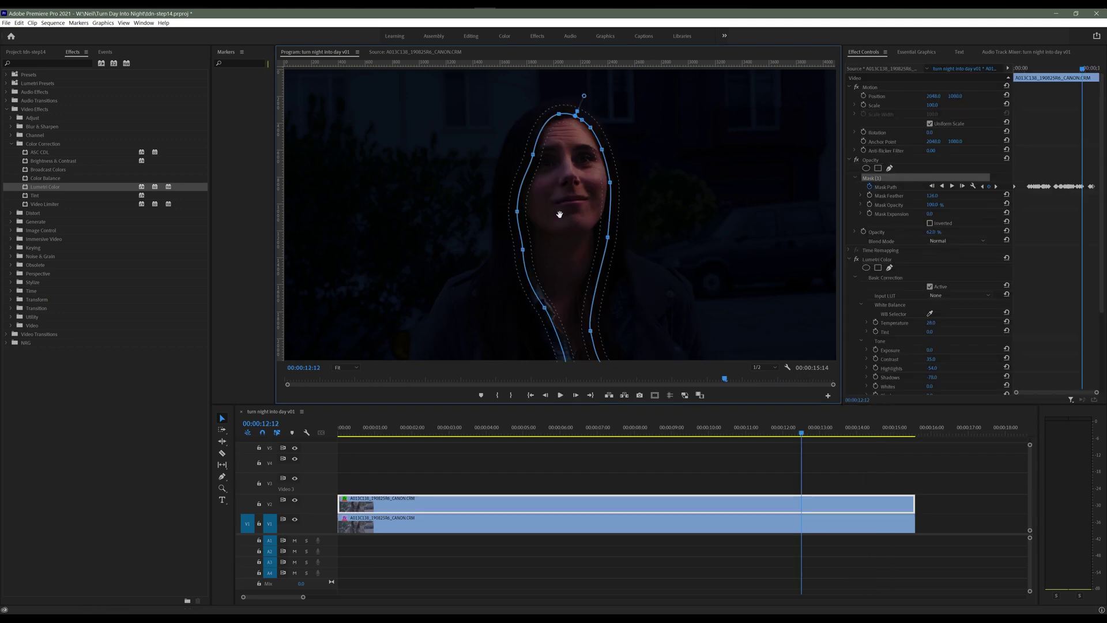
click(726, 467)
key(grave)
key(space)
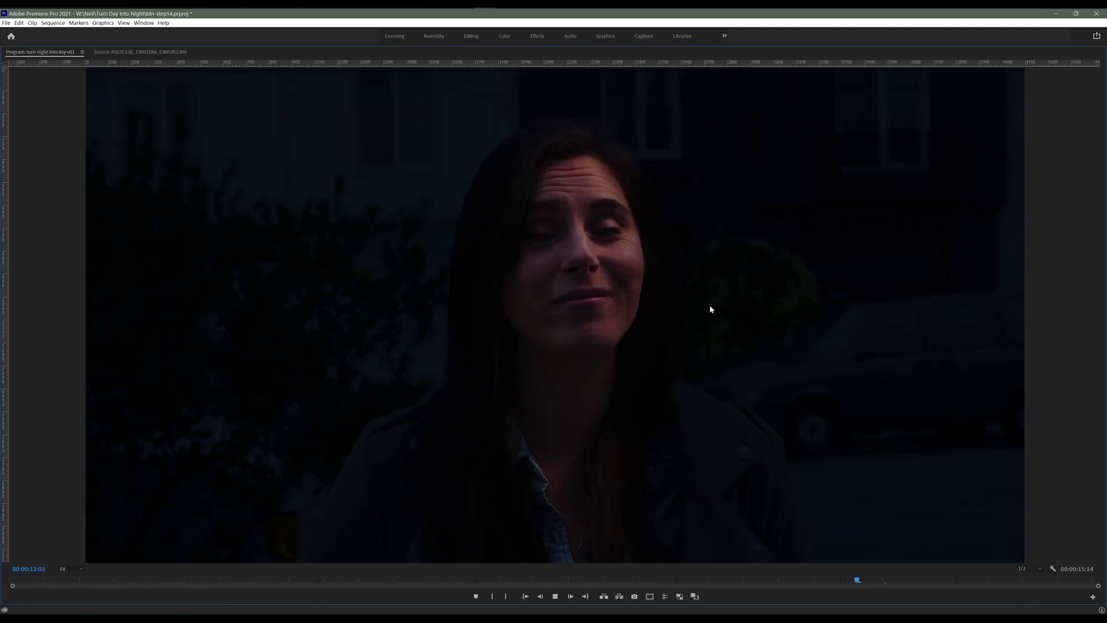
key(grave)
click(801, 433)
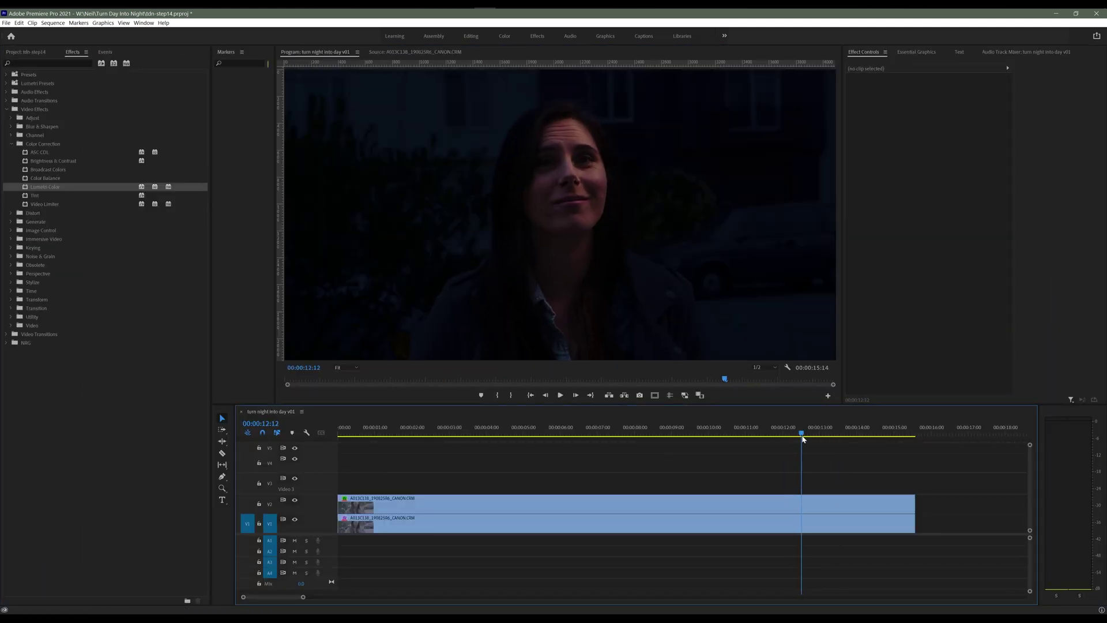
click(798, 502)
key(grave)
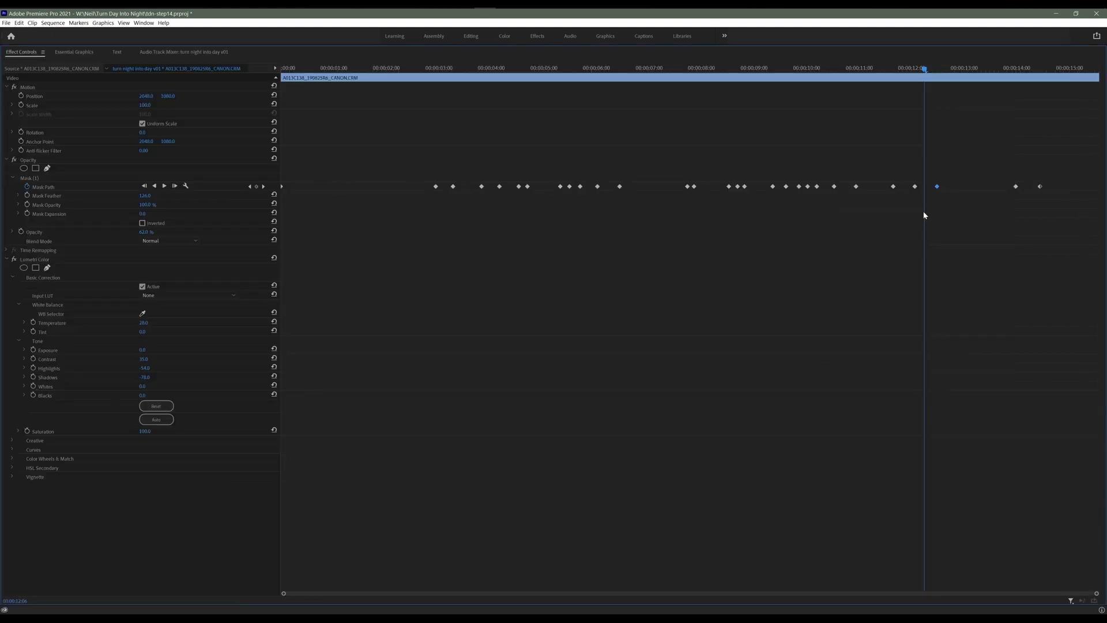
key(grave)
key(space)
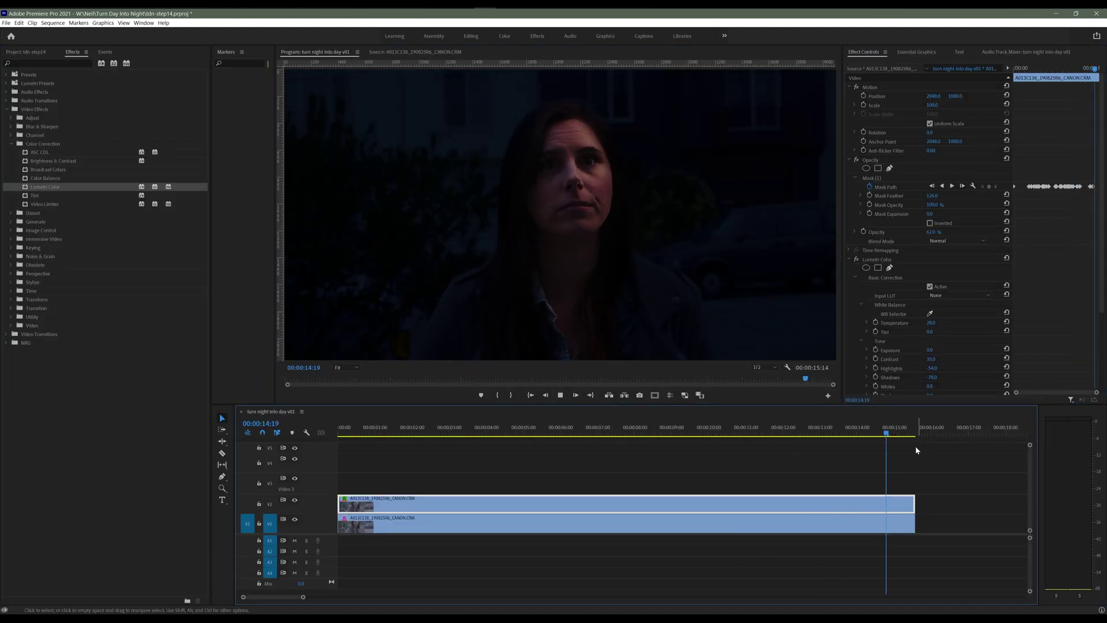